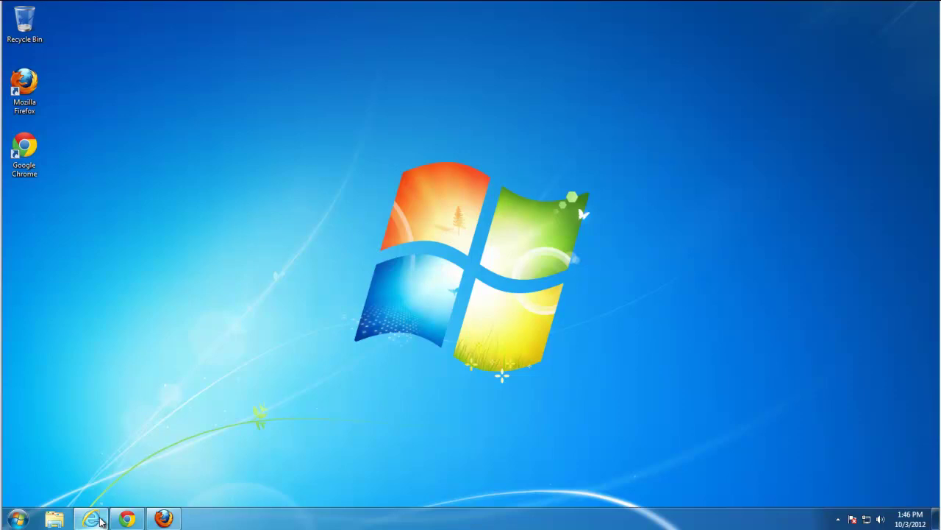
Step: Check Internet Explorer's start page and Firefox's search engine list for SearchYa
{"action": "left_click", "coordinate": [92, 519]}
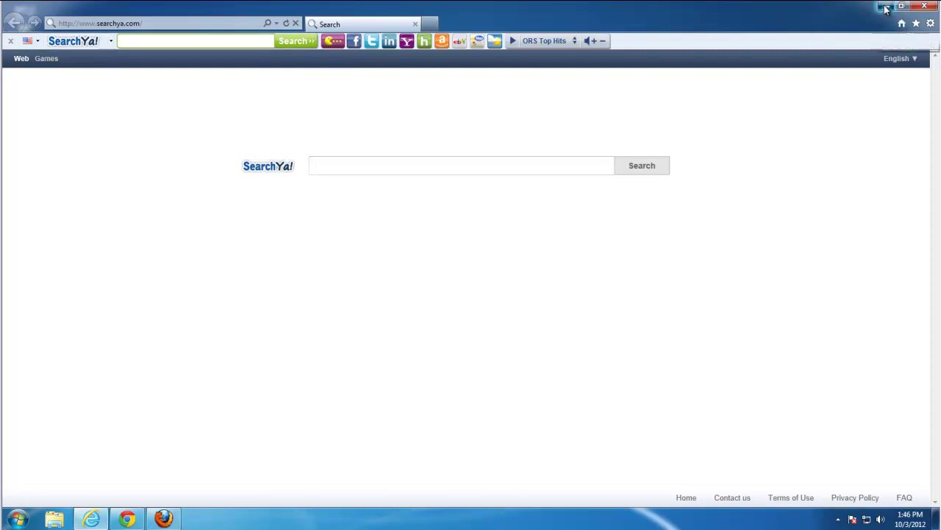
{"action": "left_click", "coordinate": [886, 6]}
{"action": "left_click", "coordinate": [169, 517]}
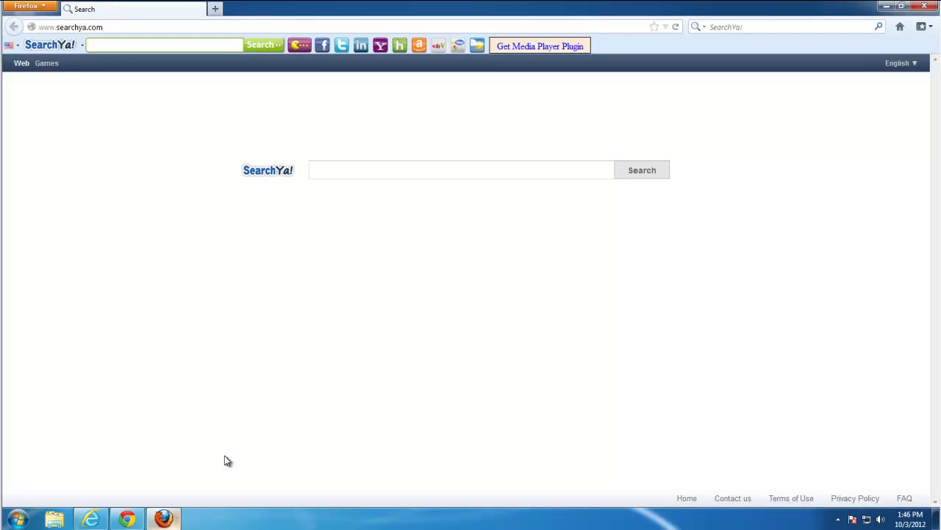
{"action": "left_click", "coordinate": [704, 28]}
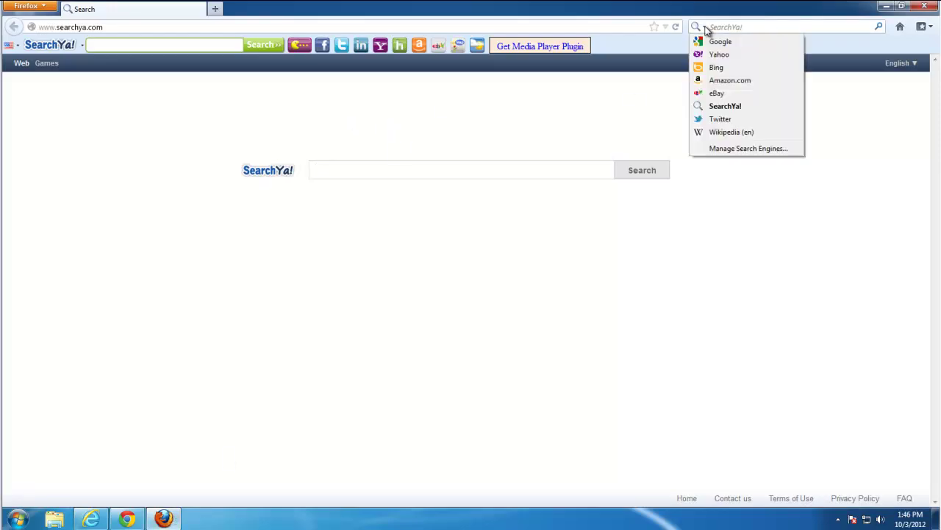
{"action": "left_click", "coordinate": [706, 28]}
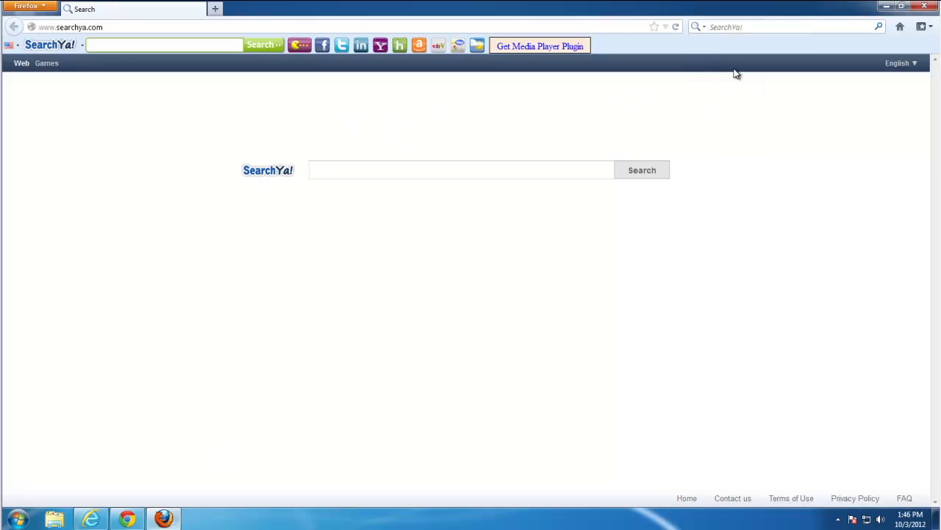
{"action": "left_click", "coordinate": [887, 6]}
Step: In Chrome, run a test search for 'search' and confirm it lands on SearchYa results
{"action": "left_click", "coordinate": [131, 518]}
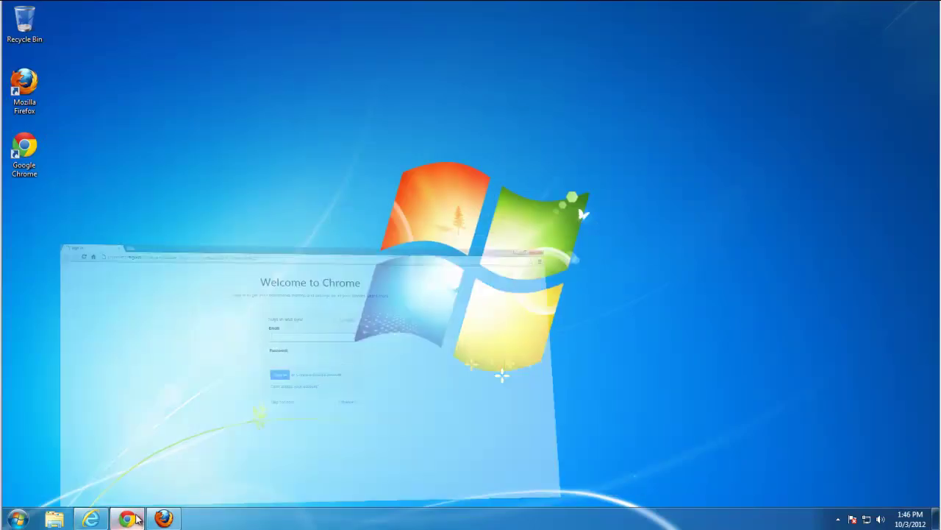
{"action": "left_click", "coordinate": [134, 10]}
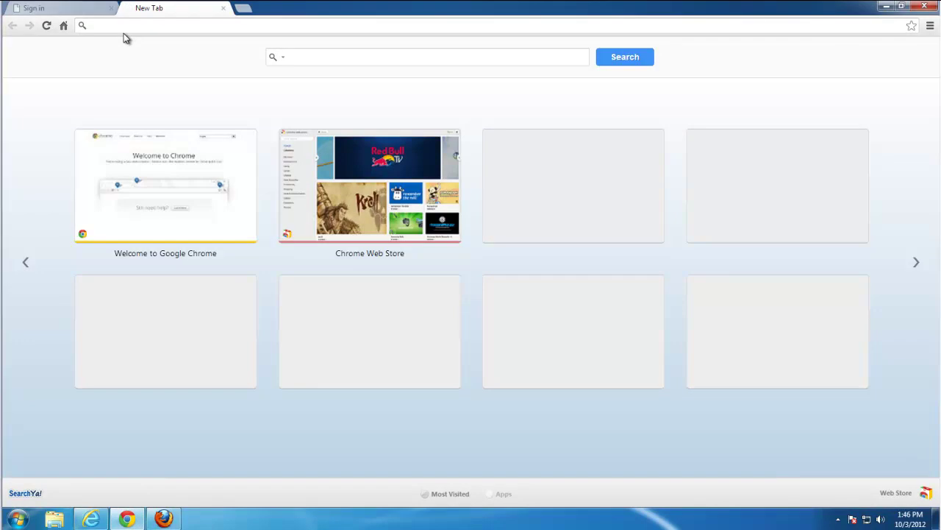
{"action": "type", "text": "s"}
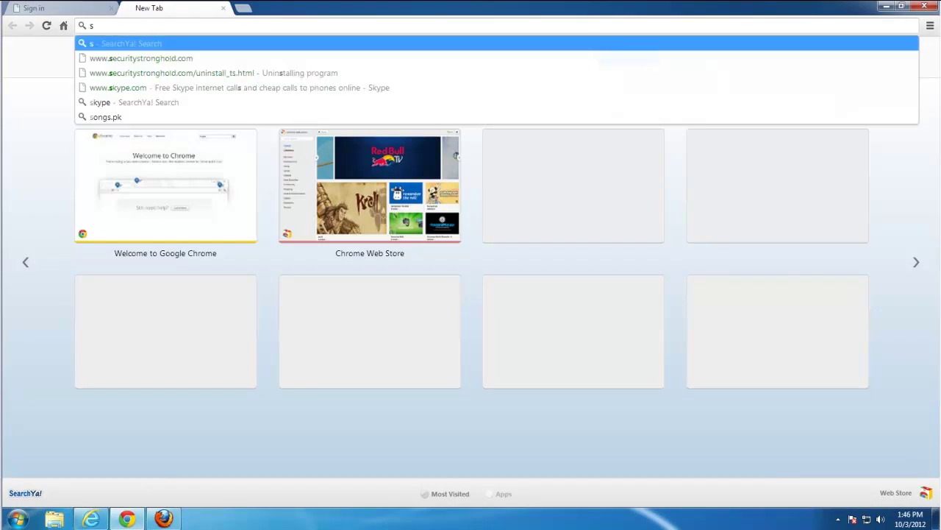
{"action": "type", "text": "earch"}
{"action": "key", "text": "Return"}
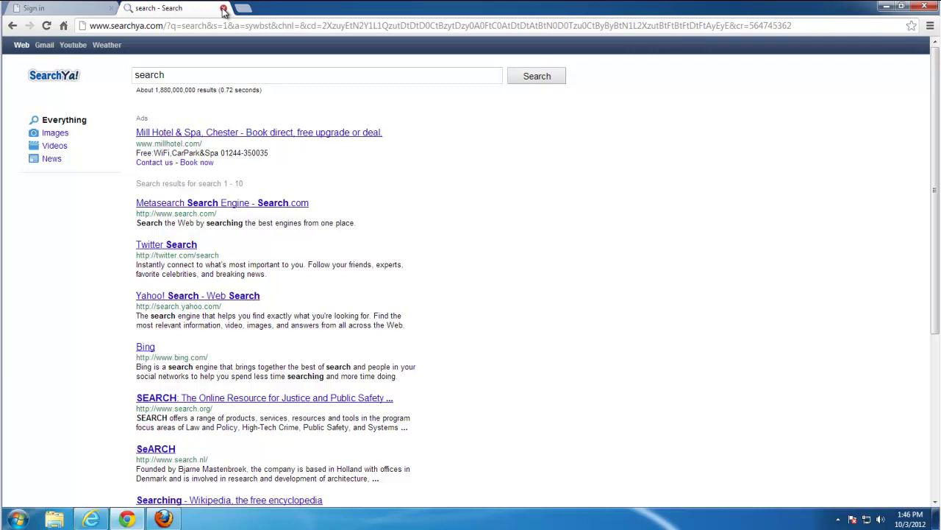
{"action": "left_click", "coordinate": [223, 9]}
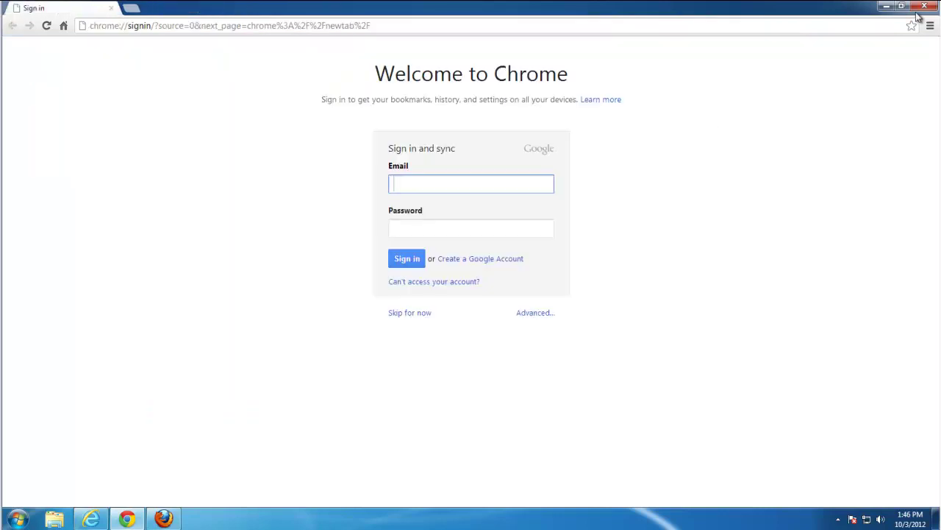
{"action": "left_click", "coordinate": [887, 6]}
Step: Bring up Control Panel's list of installed programs
{"action": "left_click", "coordinate": [18, 518]}
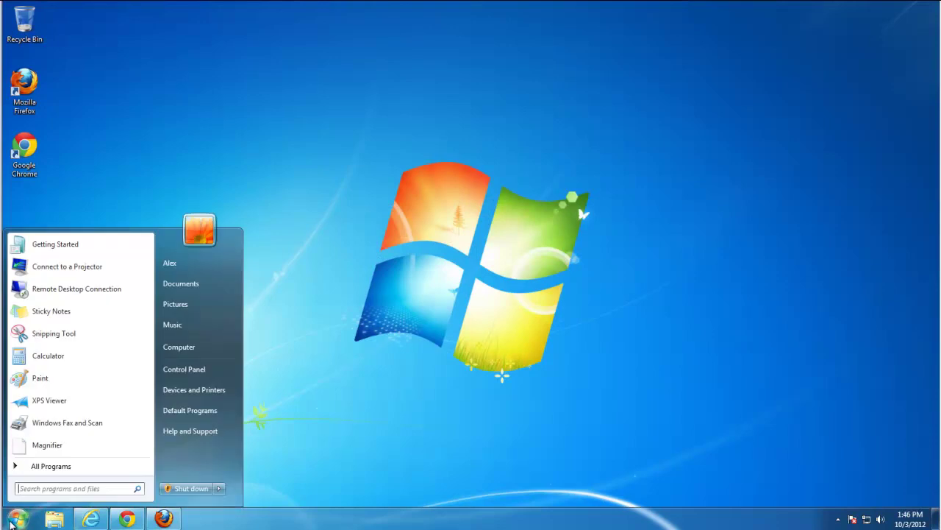
{"action": "left_click", "coordinate": [186, 369]}
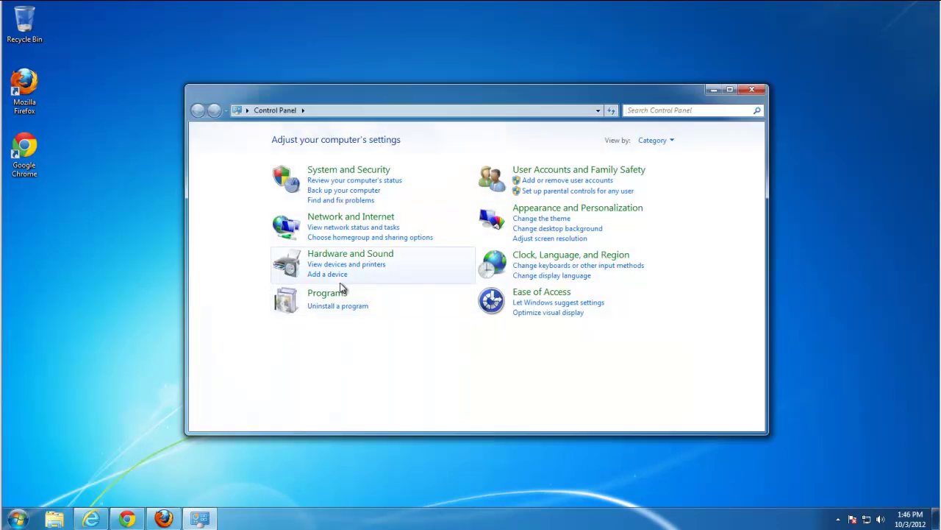
{"action": "left_click", "coordinate": [323, 311]}
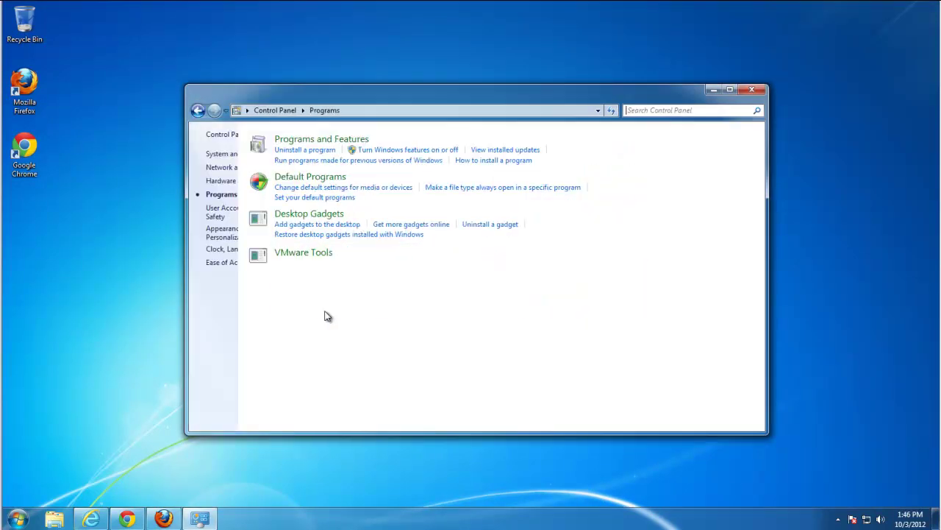
{"action": "left_click", "coordinate": [208, 134]}
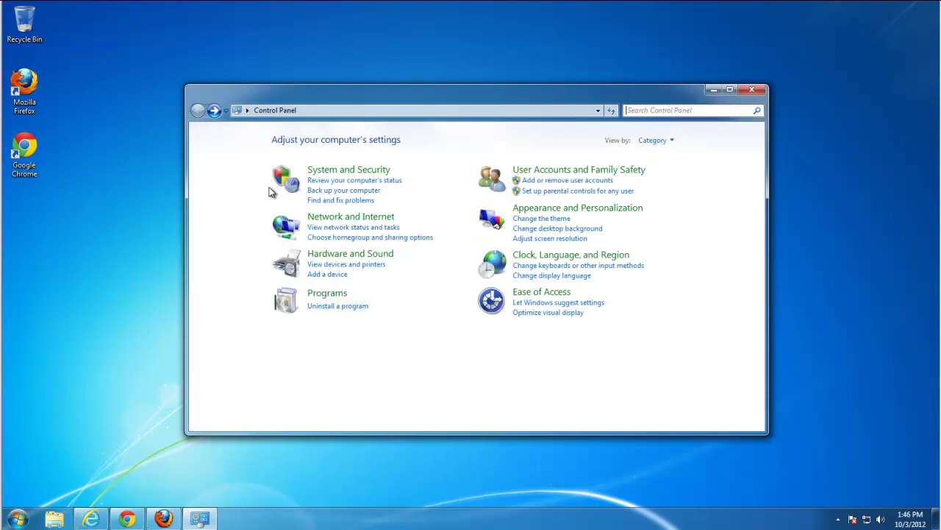
{"action": "left_click", "coordinate": [333, 309]}
Step: Uninstall SearchYa! Web Search and confirm the uninstall prompt
{"action": "left_click", "coordinate": [360, 270]}
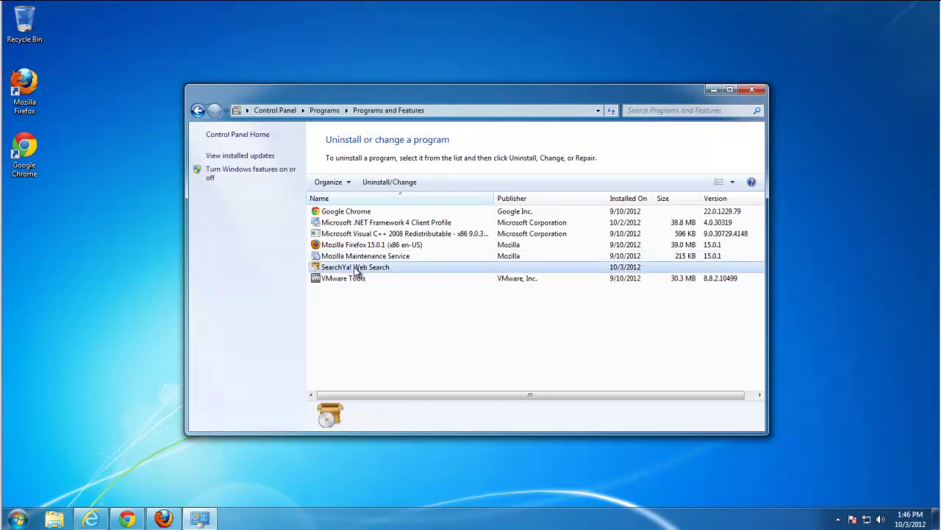
{"action": "left_click", "coordinate": [390, 182]}
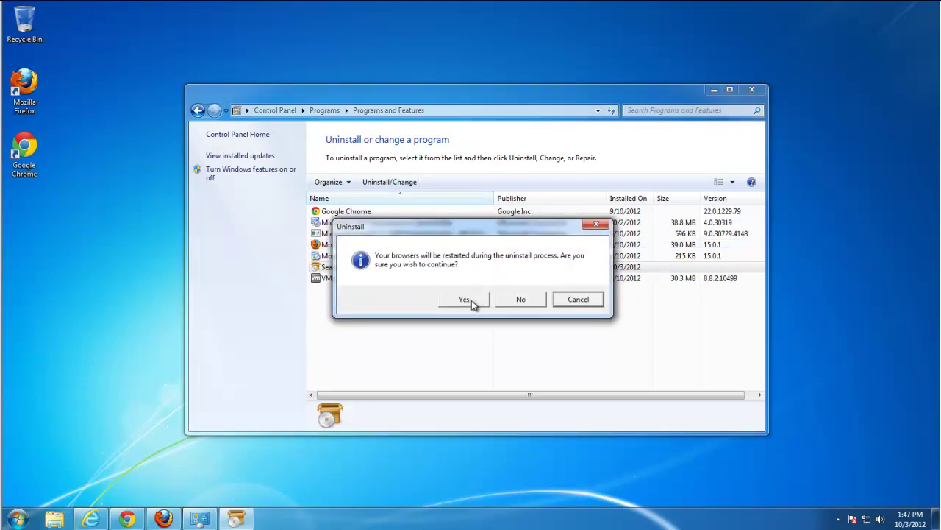
{"action": "left_click", "coordinate": [464, 299]}
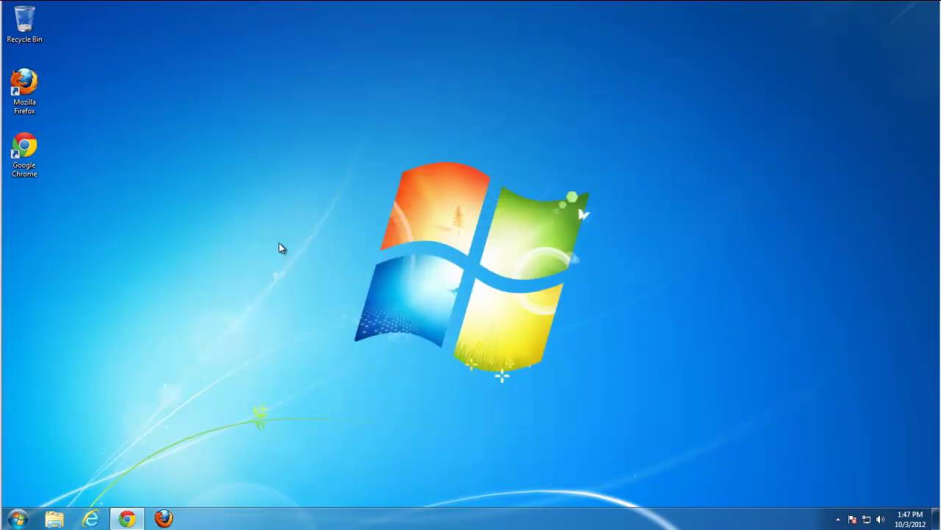
Step: Open Internet Explorer's Internet Options from the Tools menu
{"action": "left_click", "coordinate": [131, 517]}
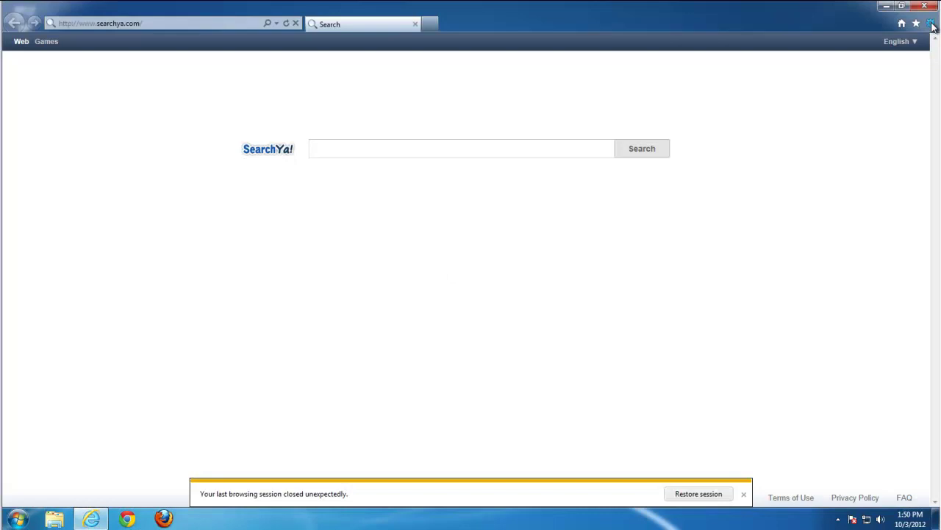
{"action": "left_click", "coordinate": [931, 24]}
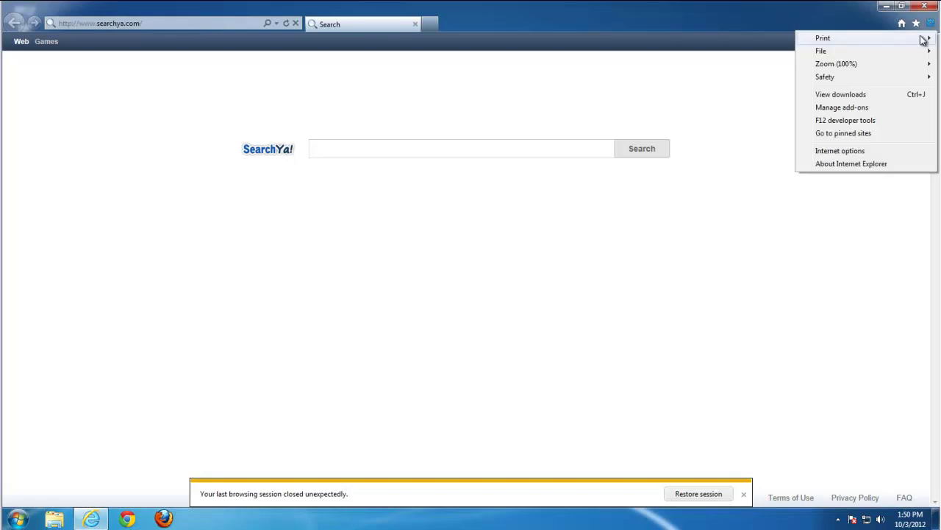
{"action": "left_click", "coordinate": [901, 6]}
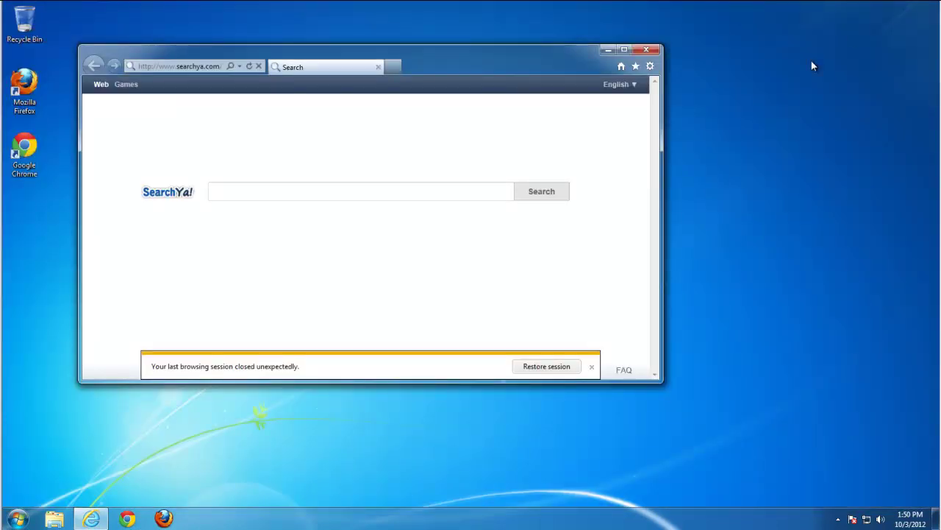
{"action": "left_click", "coordinate": [650, 67]}
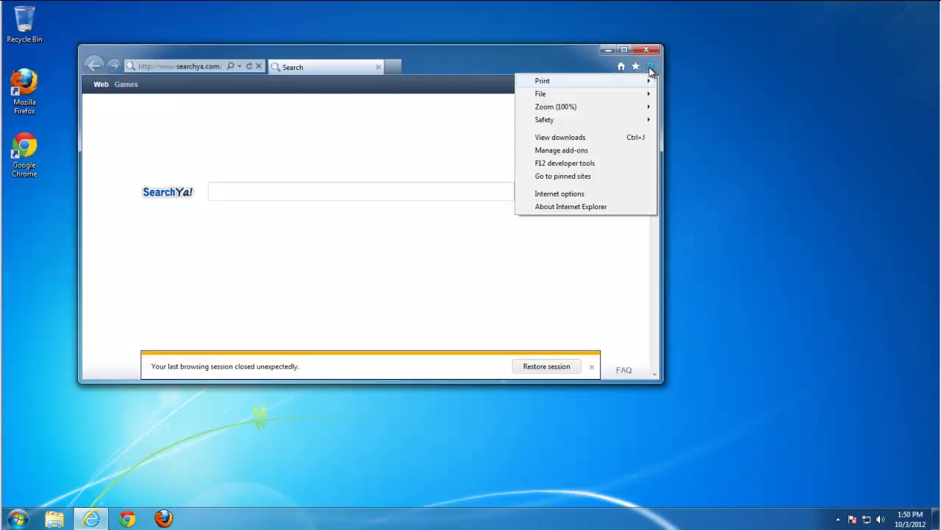
{"action": "left_click", "coordinate": [563, 193]}
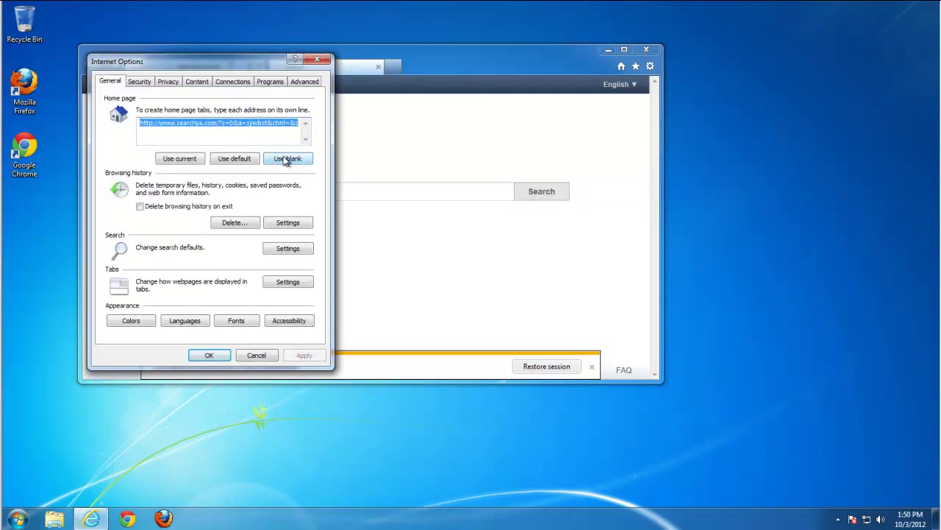
Step: Set the home page to about:blank, apply it, and open the search provider settings
{"action": "left_click", "coordinate": [285, 159]}
{"action": "left_click", "coordinate": [304, 355]}
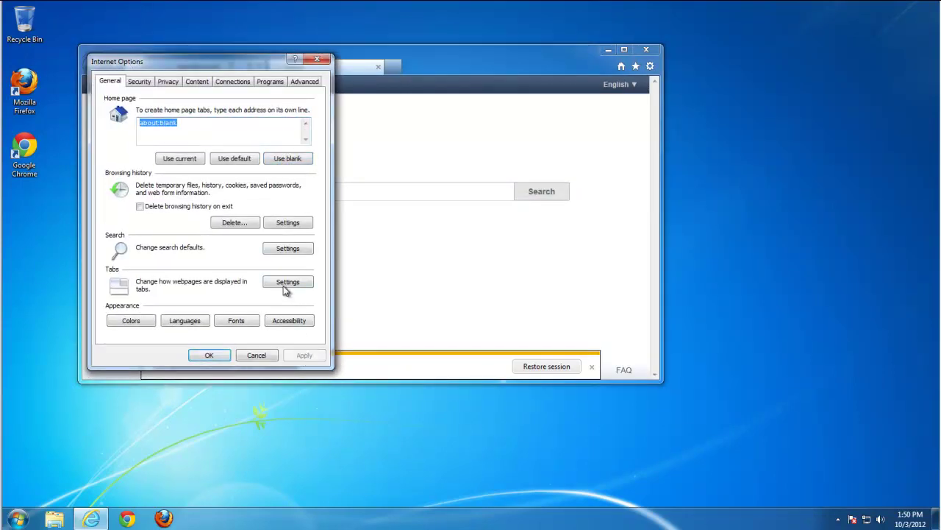
{"action": "left_click", "coordinate": [279, 251]}
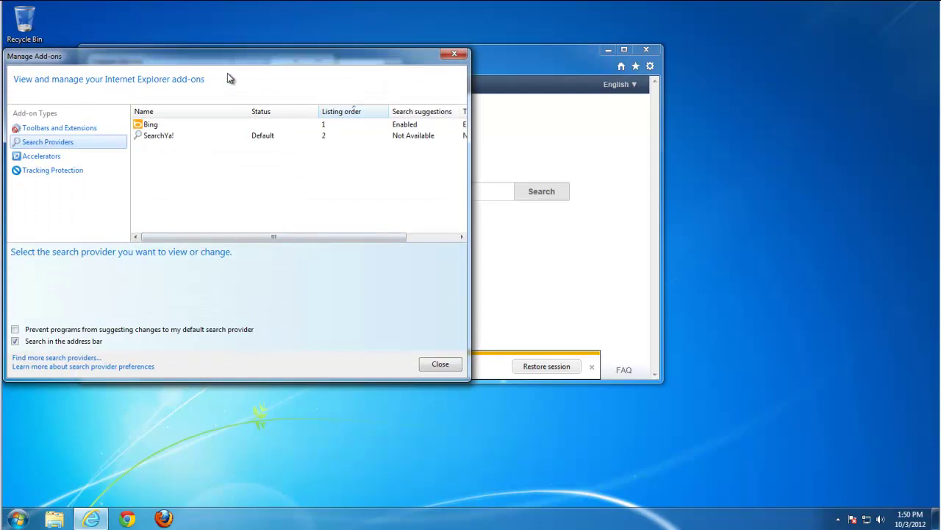
Step: Make Bing the default search provider and remove SearchYa! from the providers
{"action": "left_click_drag", "start_coordinate": [229, 62], "coordinate": [374, 61]}
{"action": "left_click", "coordinate": [294, 131]}
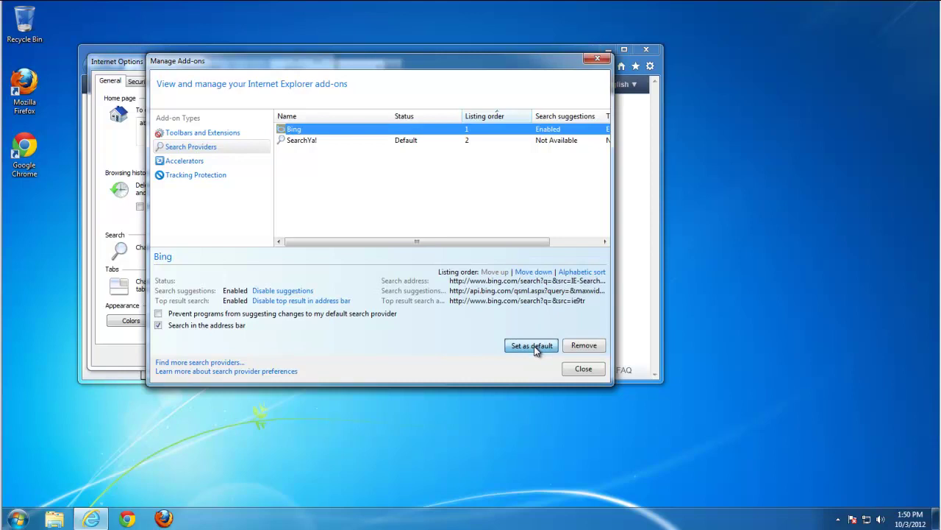
{"action": "left_click", "coordinate": [534, 346]}
{"action": "left_click", "coordinate": [292, 145]}
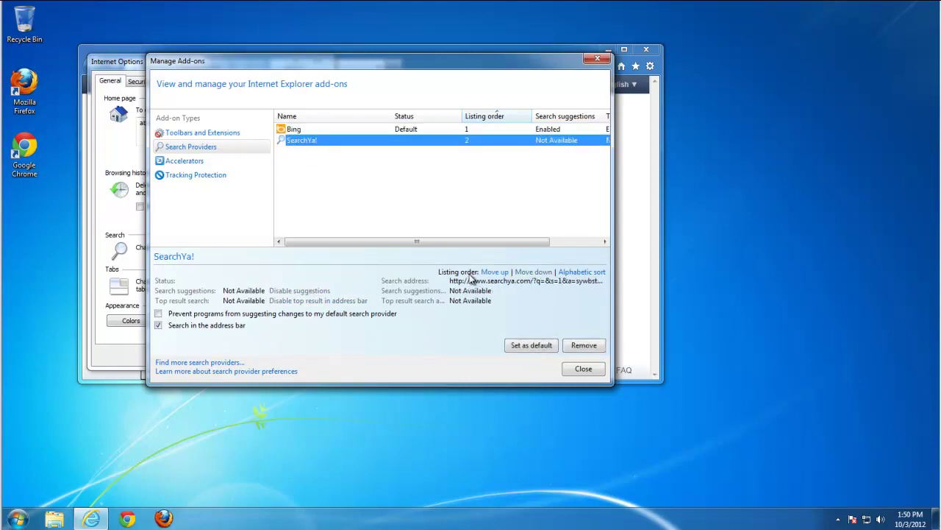
{"action": "left_click", "coordinate": [578, 346]}
Step: Review the toolbar, accelerator and tracking-protection lists, then close the add-on manager
{"action": "left_click", "coordinate": [203, 134]}
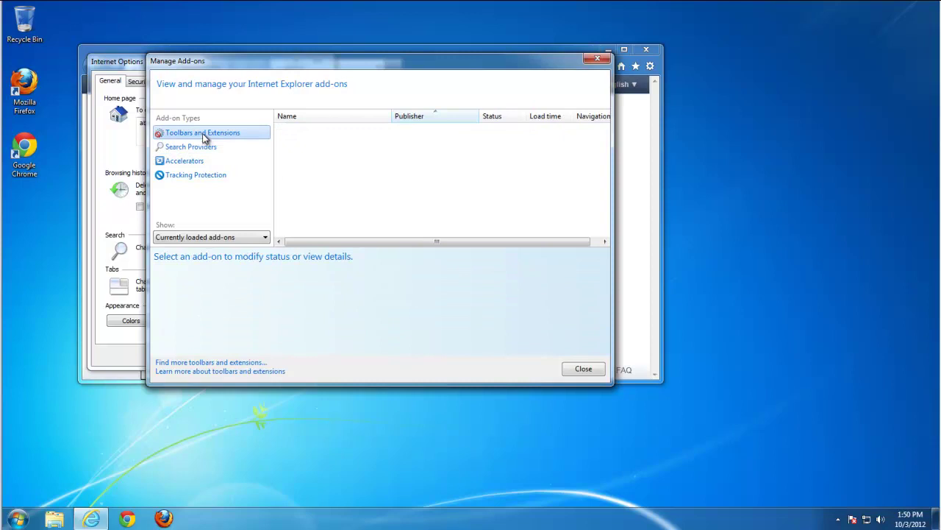
{"action": "left_click", "coordinate": [206, 162]}
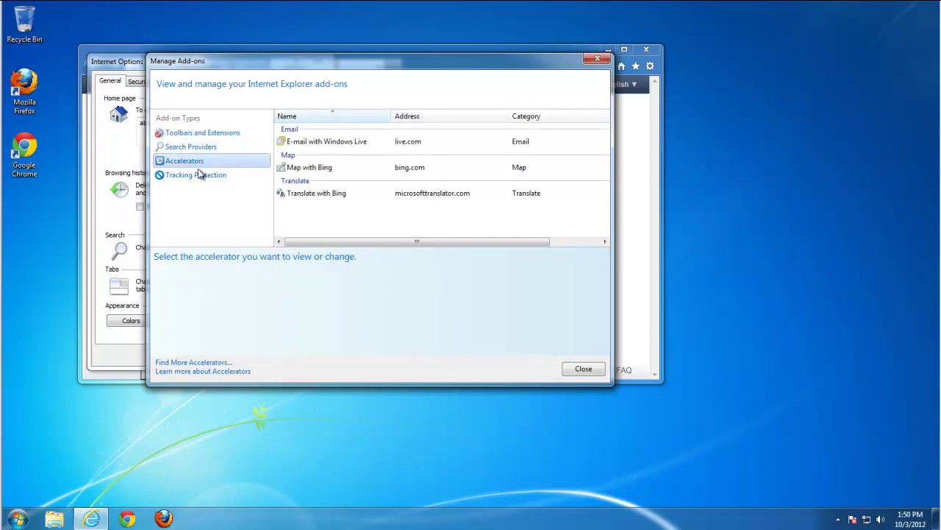
{"action": "left_click", "coordinate": [200, 175]}
{"action": "left_click", "coordinate": [196, 147]}
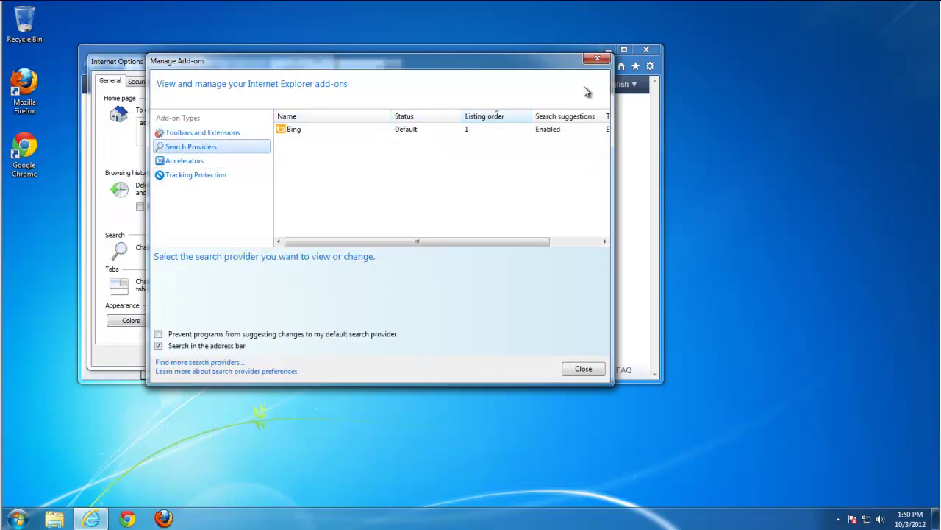
{"action": "left_click", "coordinate": [598, 59]}
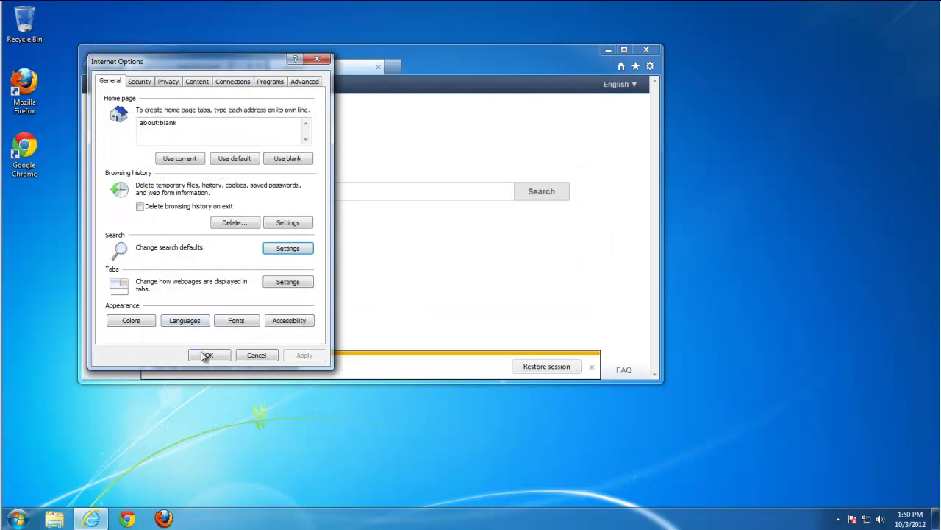
Step: Save Internet Options, then reopen Internet Explorer to confirm it starts on a blank page
{"action": "left_click", "coordinate": [206, 353]}
{"action": "left_click", "coordinate": [607, 50]}
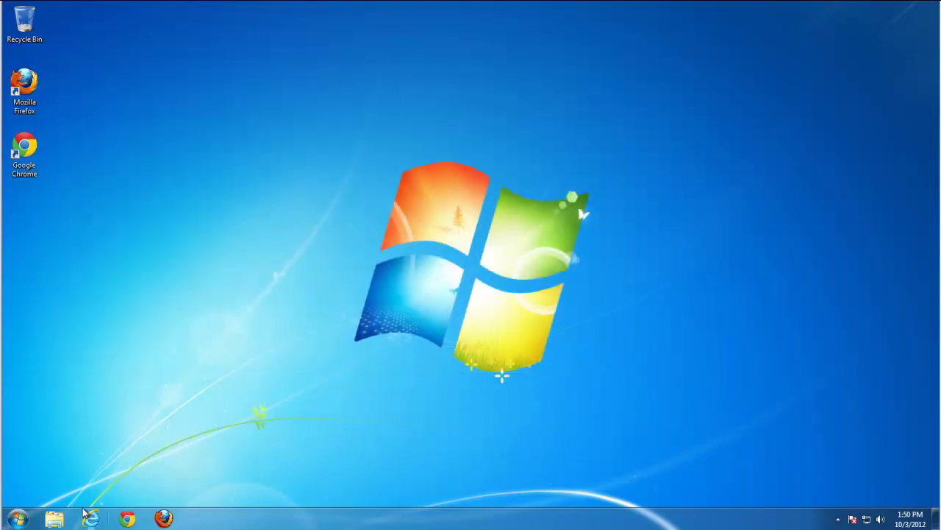
{"action": "left_click", "coordinate": [91, 519]}
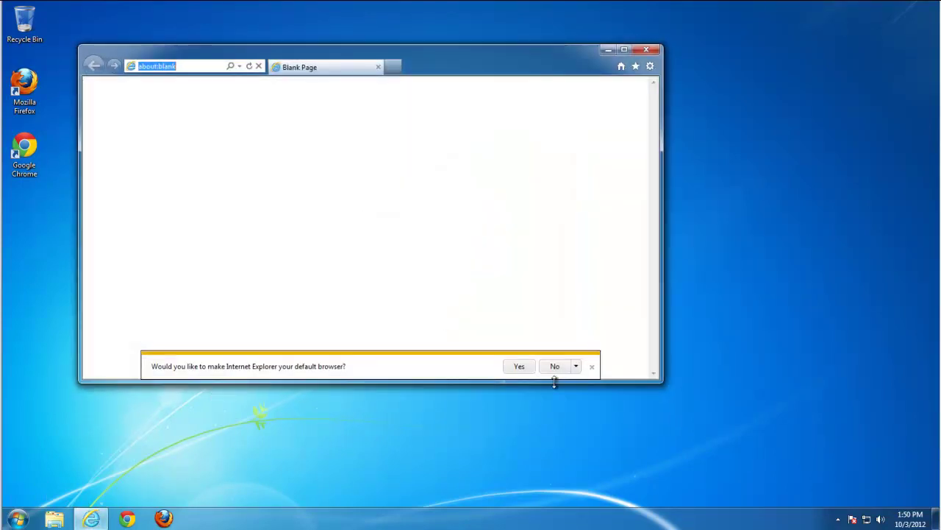
{"action": "left_click", "coordinate": [565, 368]}
{"action": "left_click", "coordinate": [397, 66]}
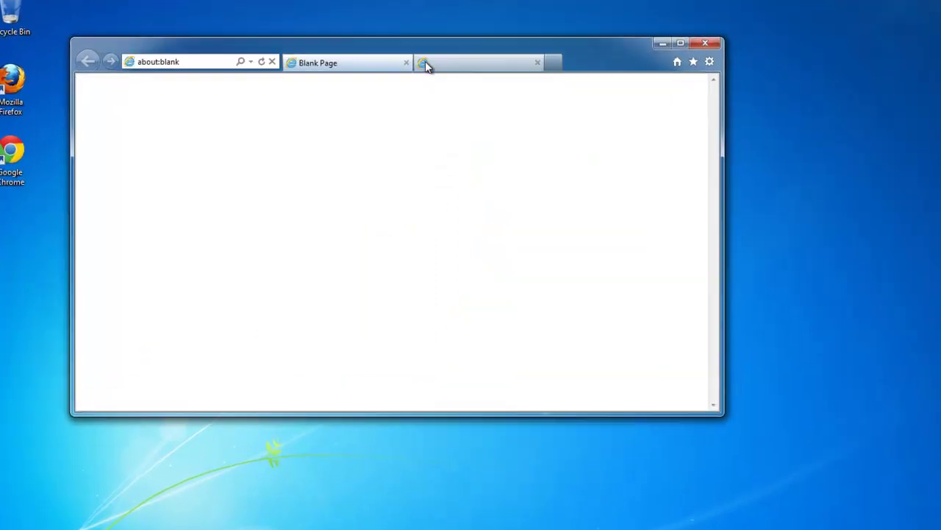
{"action": "left_click", "coordinate": [650, 51]}
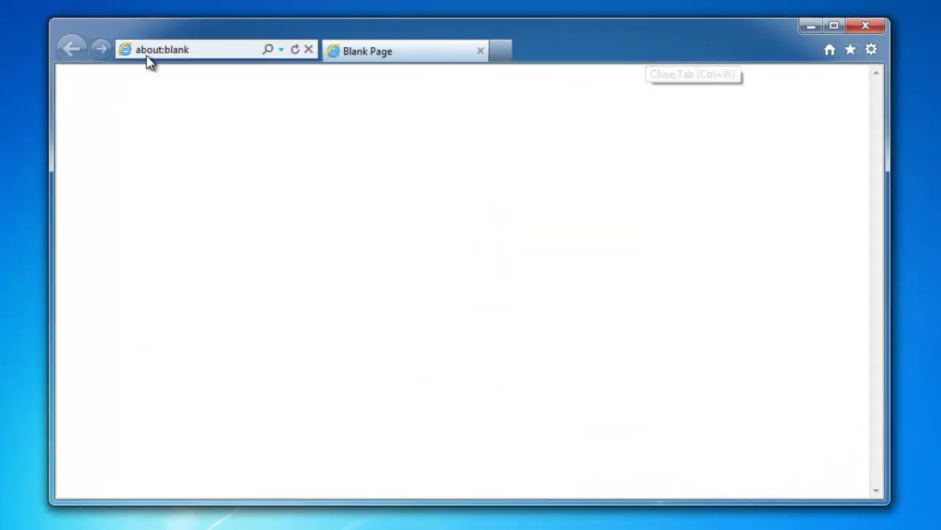
Step: Search 'google' from the address bar to confirm Bing now answers
{"action": "type", "text": "goog"}
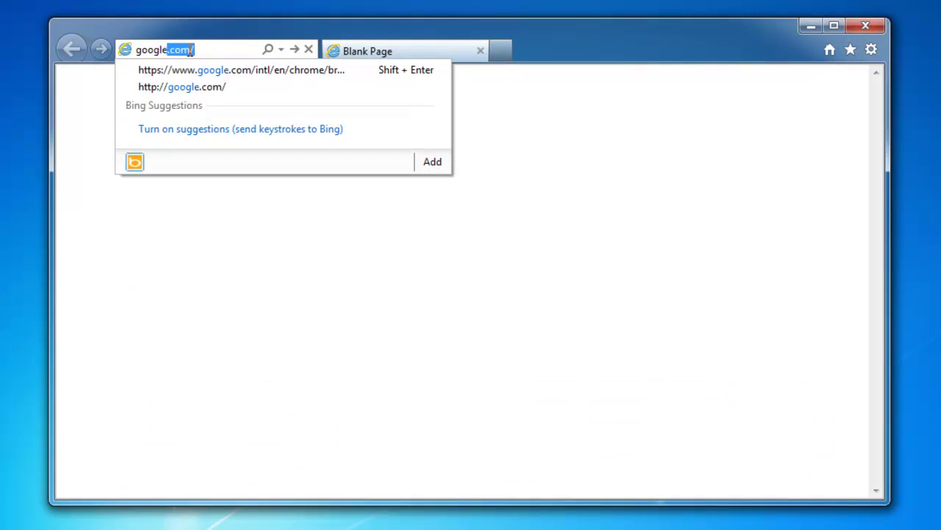
{"action": "key", "text": "Delete"}
{"action": "key", "text": "Return"}
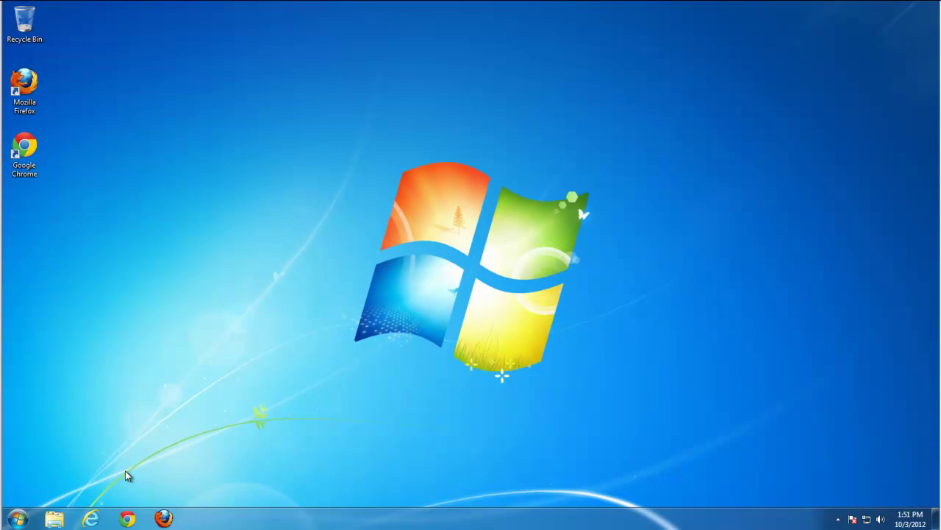
Step: Remove SearchYa!, eBay and Amazon.com from Firefox's Manage Search Engines list and save
{"action": "left_click", "coordinate": [163, 518]}
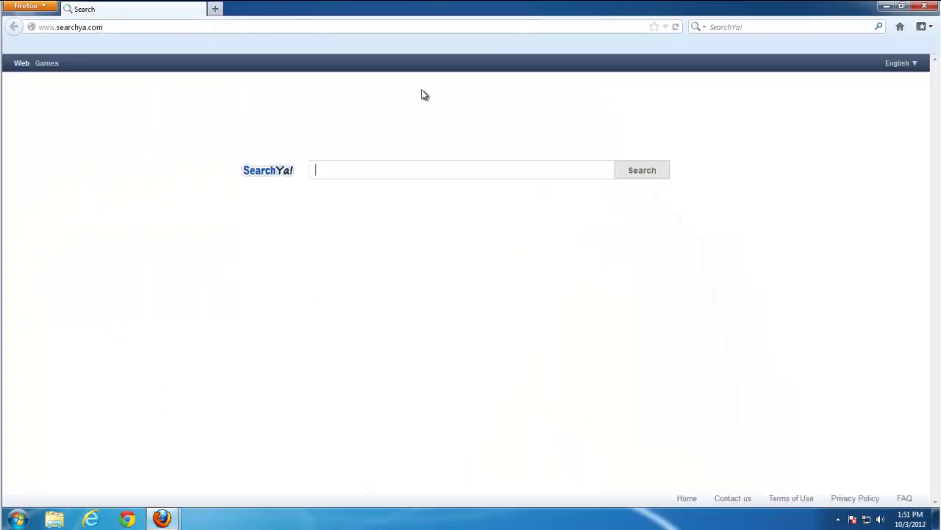
{"action": "left_click", "coordinate": [704, 28]}
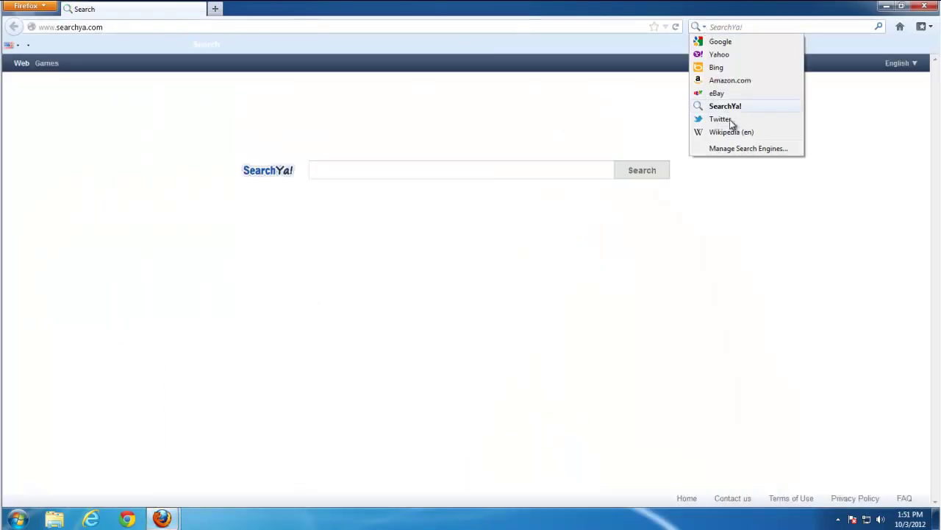
{"action": "left_click", "coordinate": [735, 148]}
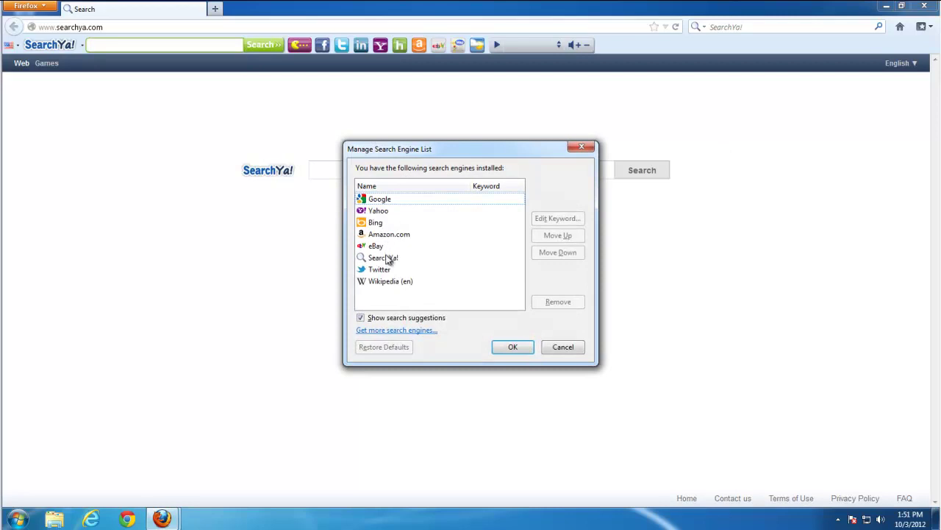
{"action": "left_click", "coordinate": [446, 258]}
{"action": "left_click", "coordinate": [558, 301]}
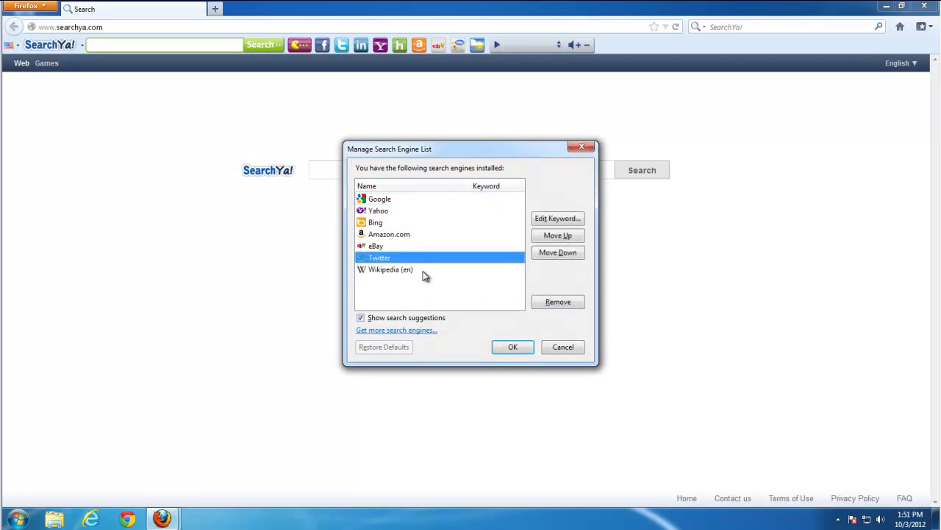
{"action": "left_click", "coordinate": [374, 247]}
{"action": "left_click", "coordinate": [571, 303]}
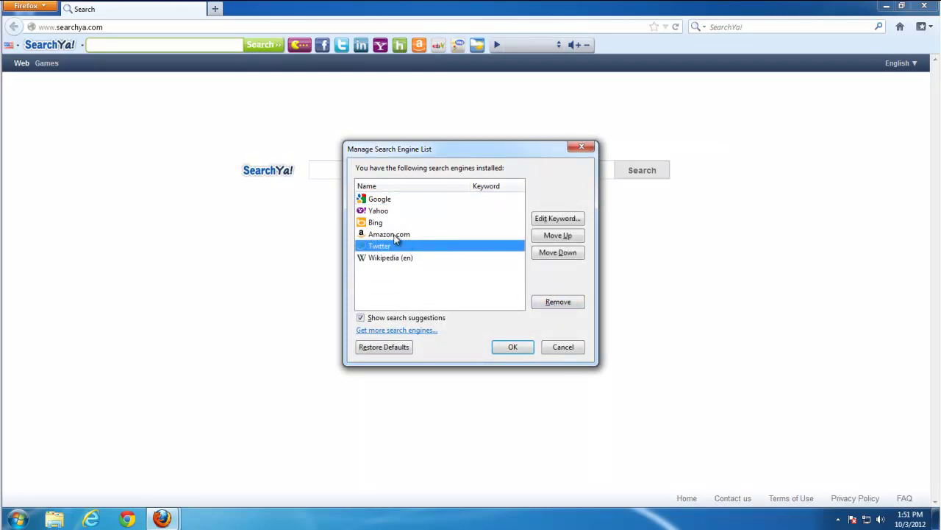
{"action": "left_click", "coordinate": [389, 234]}
{"action": "left_click", "coordinate": [558, 302]}
{"action": "left_click", "coordinate": [515, 347]}
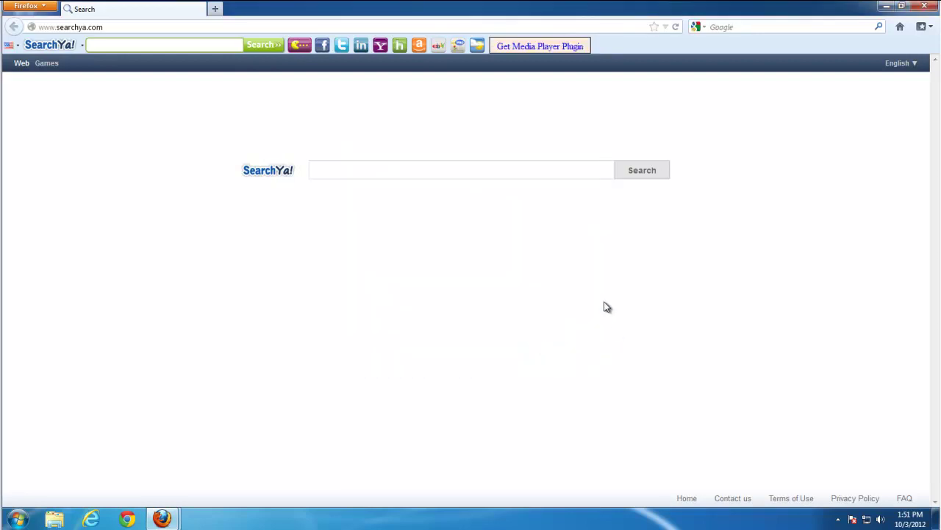
Step: Remove the searchya.com extension in Firefox's Add-ons manager
{"action": "left_click", "coordinate": [28, 5]}
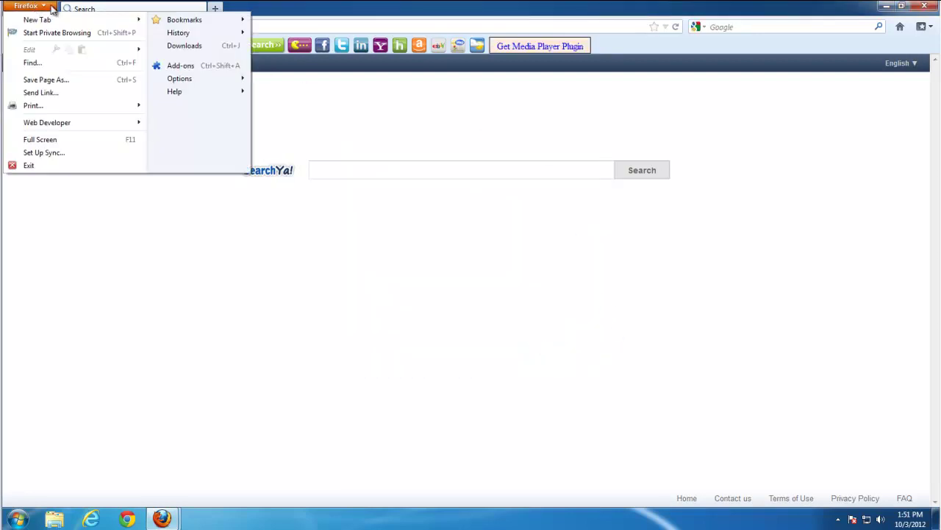
{"action": "left_click", "coordinate": [192, 66]}
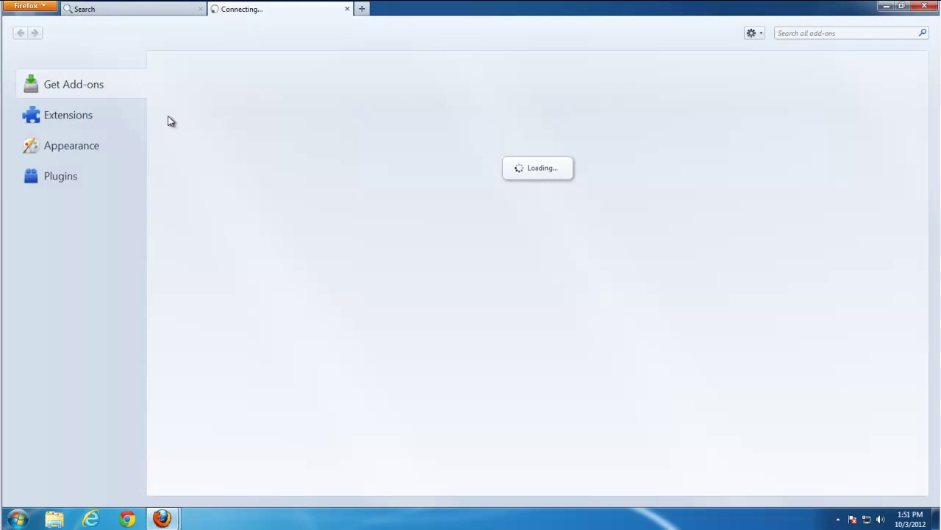
{"action": "left_click", "coordinate": [129, 115]}
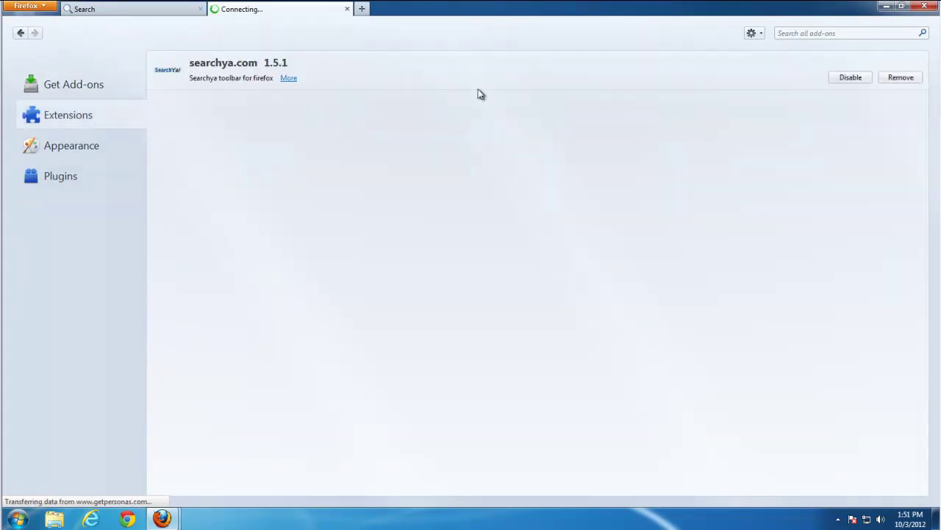
{"action": "left_click", "coordinate": [902, 78]}
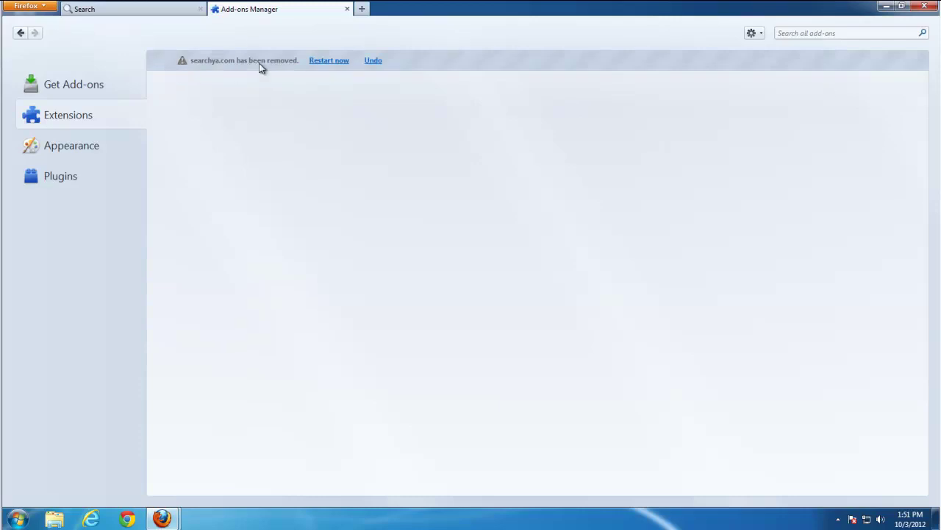
Step: Restore Firefox's home page to the default in Options and save
{"action": "left_click", "coordinate": [37, 9]}
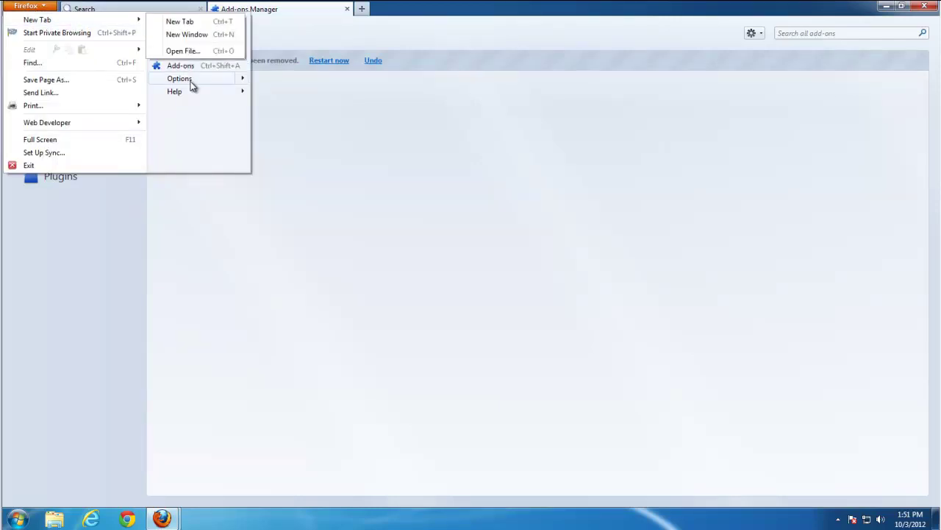
{"action": "mouse_move", "coordinate": [179, 79]}
{"action": "left_click", "coordinate": [269, 87]}
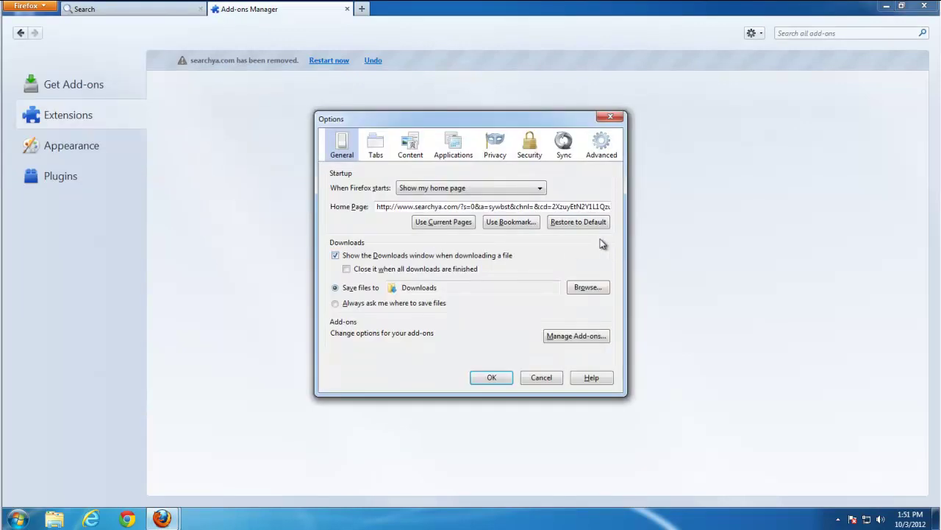
{"action": "left_click", "coordinate": [579, 223]}
{"action": "left_click", "coordinate": [485, 380]}
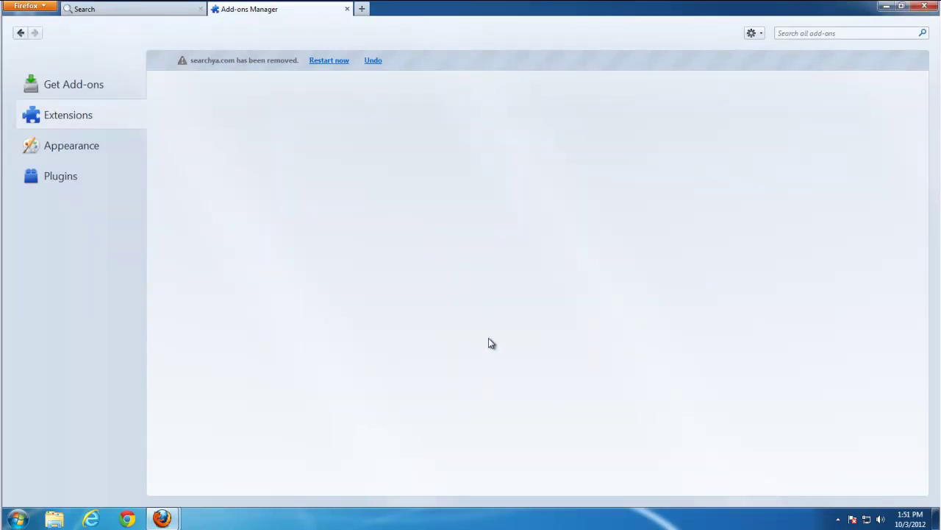
Step: Restart Firefox, decline the default-browser prompt, and maximize the window
{"action": "left_click", "coordinate": [329, 60]}
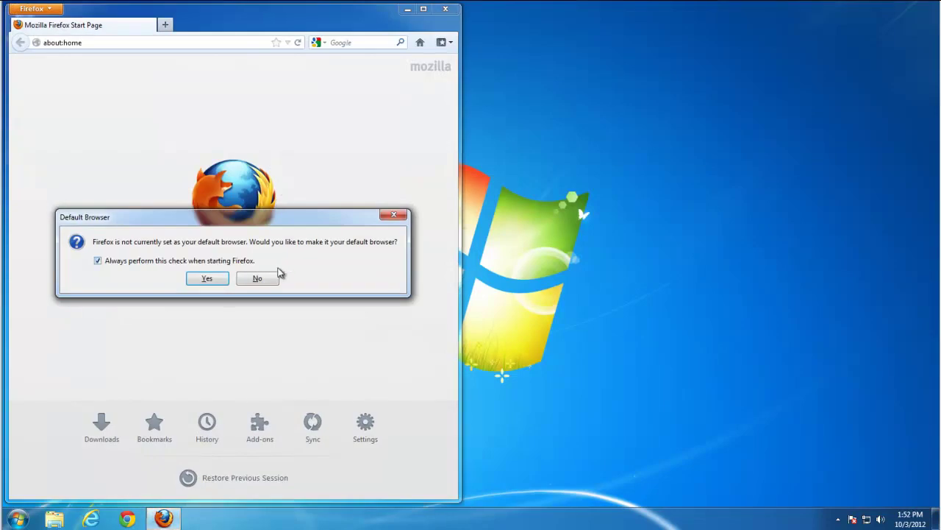
{"action": "left_click", "coordinate": [265, 278]}
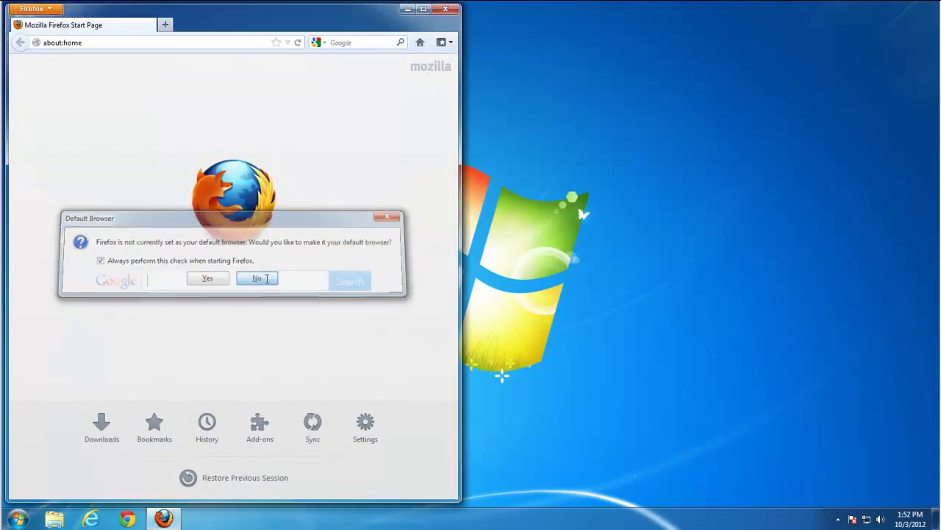
{"action": "left_click", "coordinate": [424, 10]}
Step: In a new tab, remove the SearchYa thumbnail and load about:config
{"action": "left_click", "coordinate": [215, 9]}
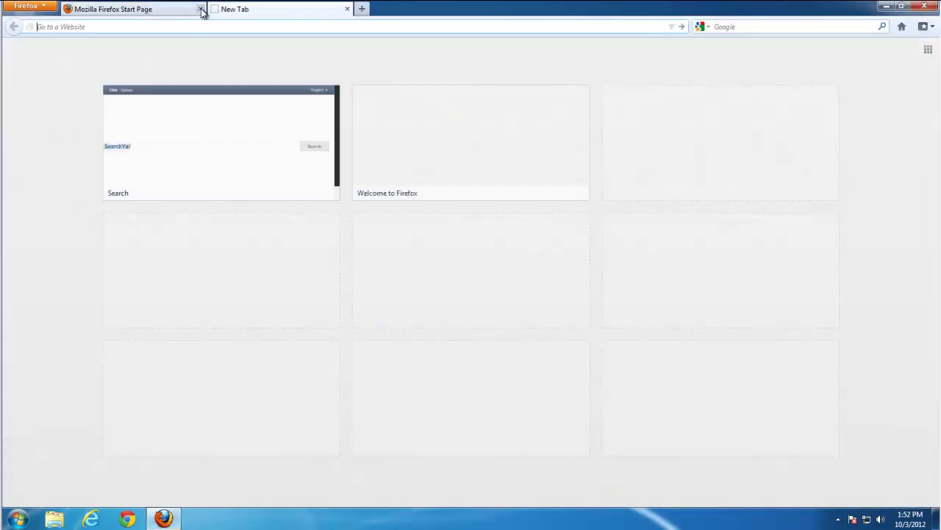
{"action": "left_click", "coordinate": [330, 96]}
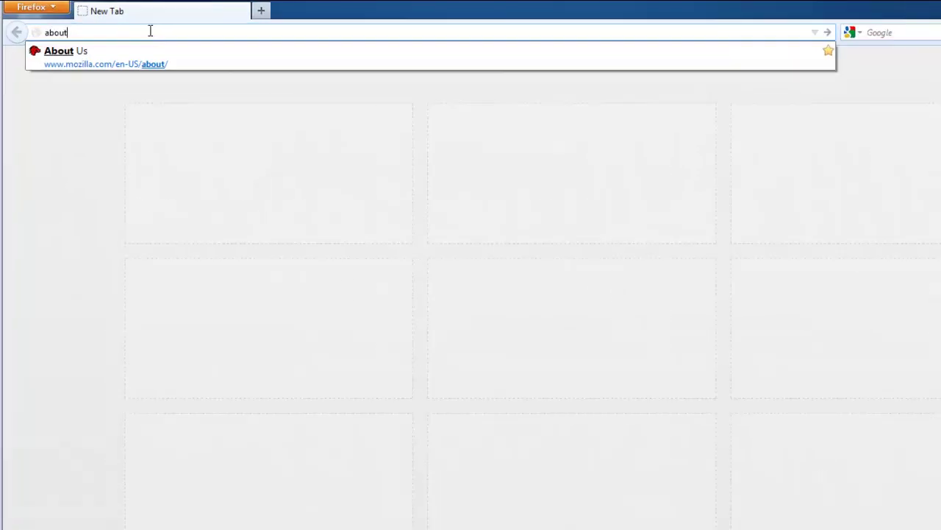
{"action": "type", "text": ":"}
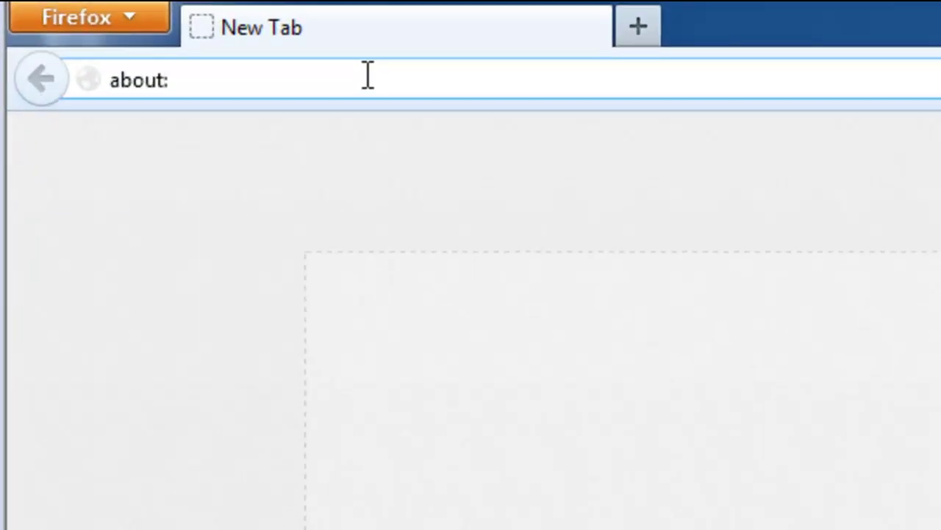
{"action": "type", "text": "config"}
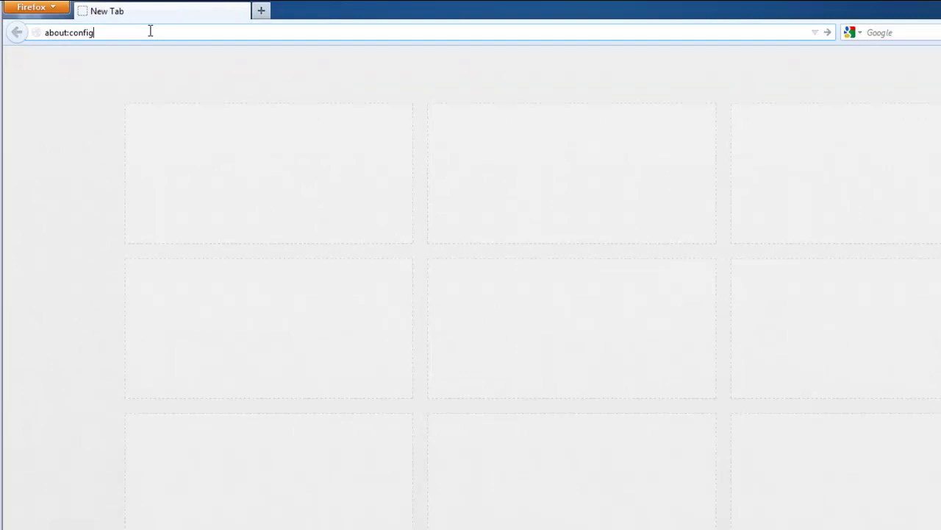
{"action": "key", "text": "Return"}
Step: Accept the about:config warning and reset browser.search.defaultenginename and browser.search.selectedEngine
{"action": "left_click", "coordinate": [478, 246]}
{"action": "type", "text": "searchya"}
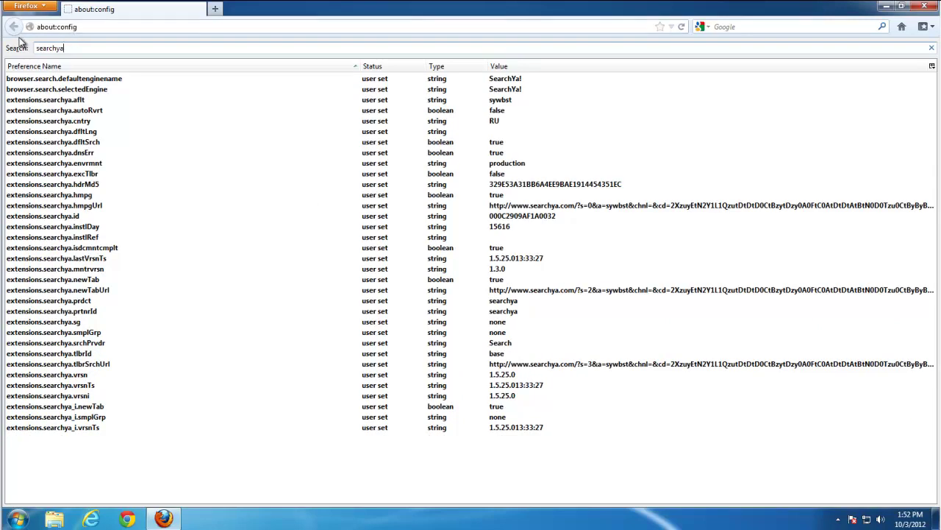
{"action": "right_click", "coordinate": [47, 81]}
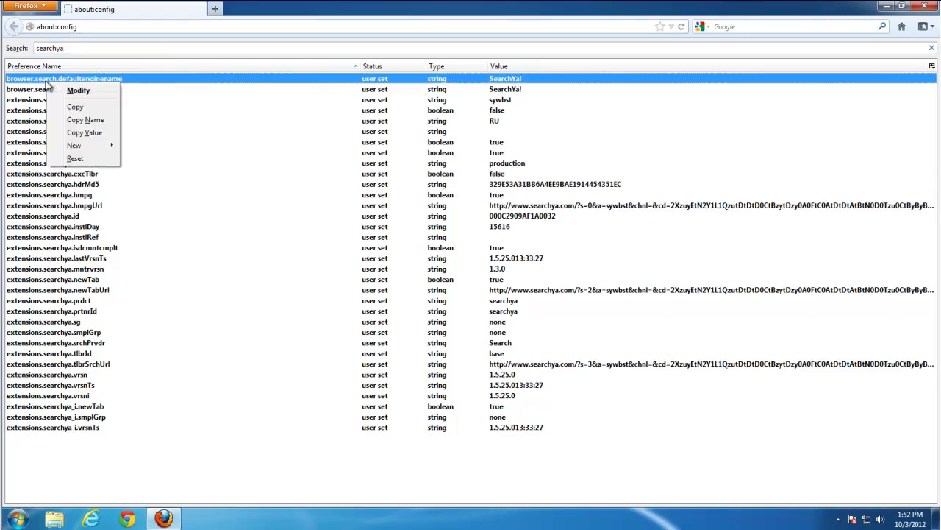
{"action": "left_click", "coordinate": [77, 157]}
{"action": "right_click", "coordinate": [48, 94]}
{"action": "left_click", "coordinate": [76, 169]}
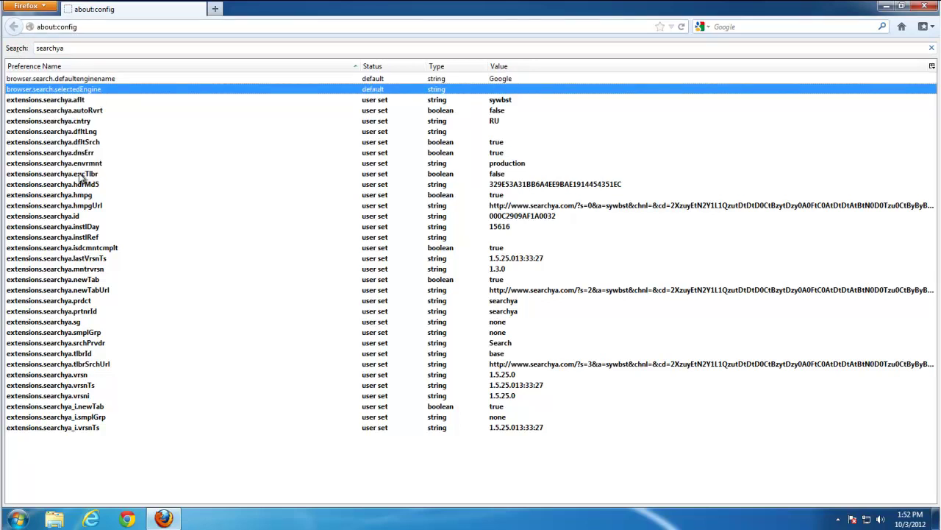
Step: Reset the searchya aflt, vrsnTs, smplGrp, newTab and vrsni preferences to default
{"action": "right_click", "coordinate": [43, 103]}
{"action": "left_click", "coordinate": [73, 178]}
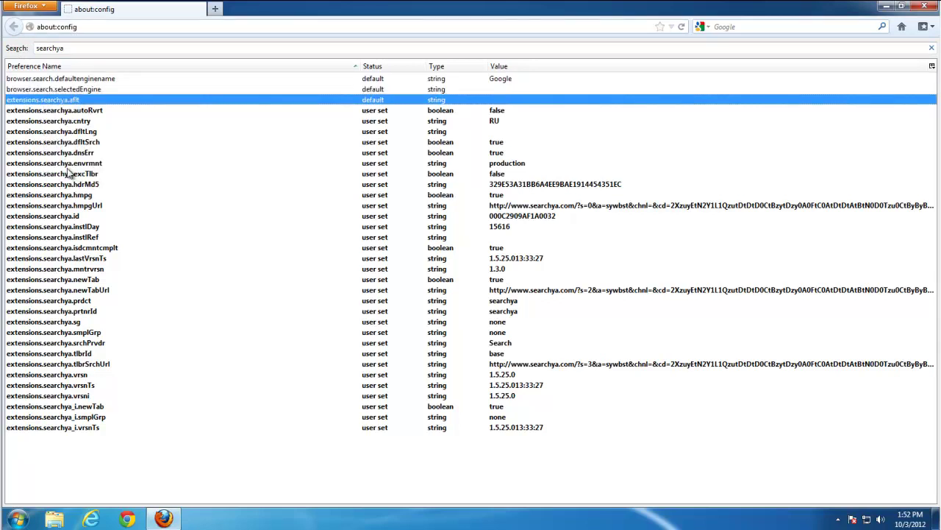
{"action": "right_click", "coordinate": [88, 428]}
{"action": "left_click", "coordinate": [100, 417]}
{"action": "right_click", "coordinate": [70, 418]}
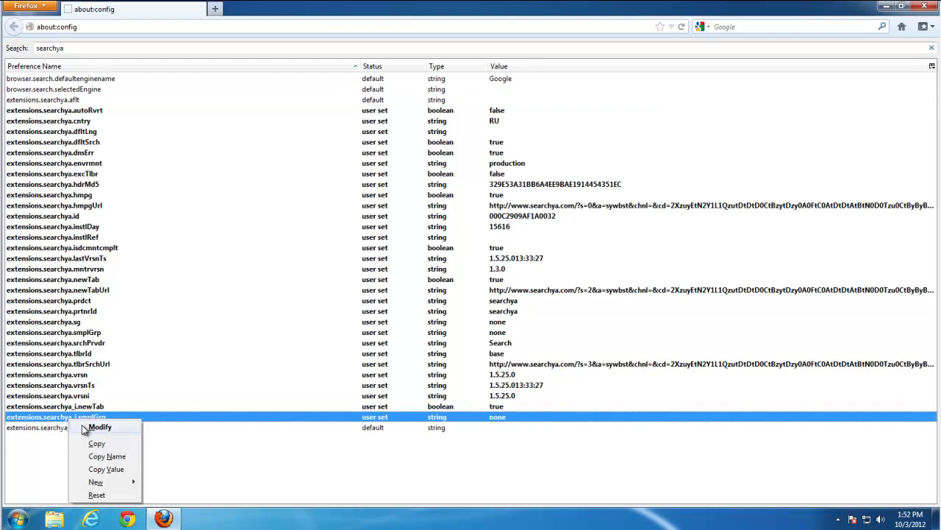
{"action": "left_click", "coordinate": [96, 495]}
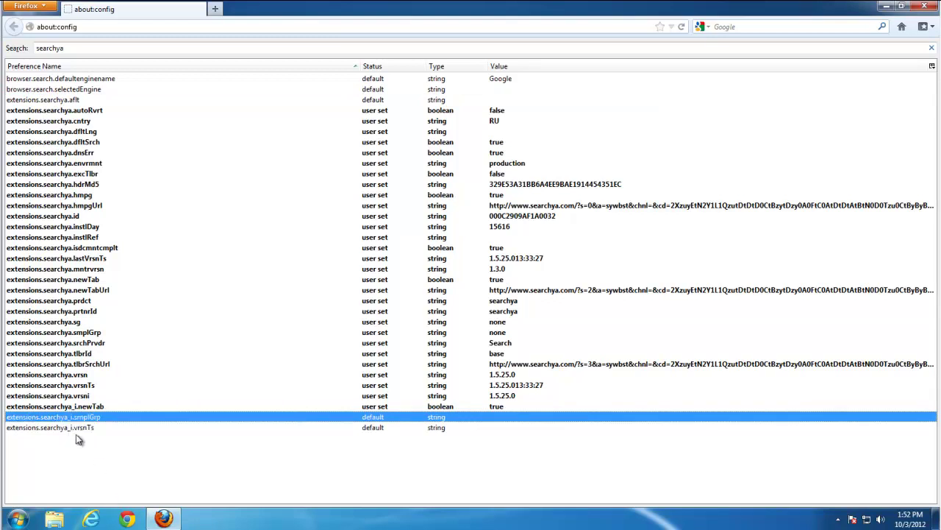
{"action": "right_click", "coordinate": [44, 406]}
{"action": "left_click", "coordinate": [74, 490]}
{"action": "right_click", "coordinate": [45, 396]}
{"action": "left_click", "coordinate": [72, 474]}
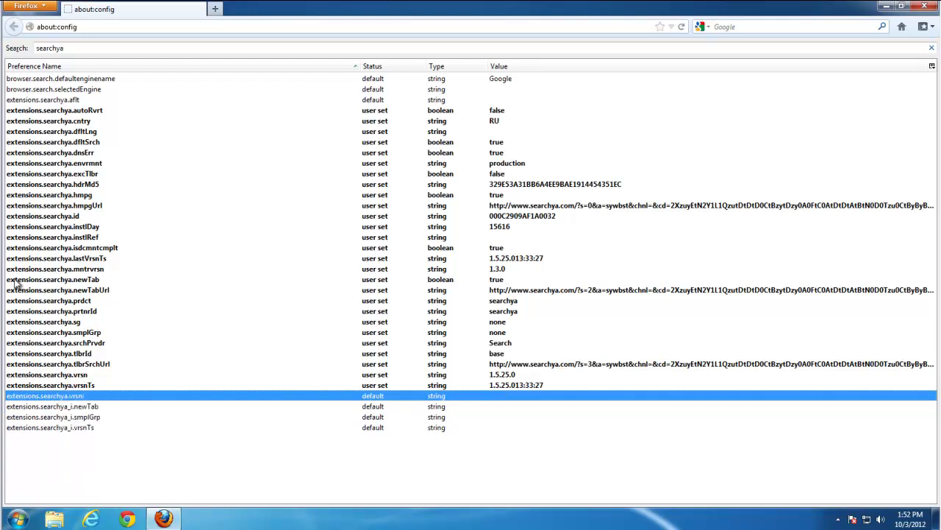
Step: Reset the searchya autoRvrt, cntry, dfltLng, dfltSrch, dnsErr, envrmnt, hmpgUrl and instlDay preferences
{"action": "right_click", "coordinate": [29, 114]}
{"action": "left_click", "coordinate": [57, 189]}
{"action": "right_click", "coordinate": [28, 121]}
{"action": "left_click", "coordinate": [59, 201]}
{"action": "right_click", "coordinate": [30, 131]}
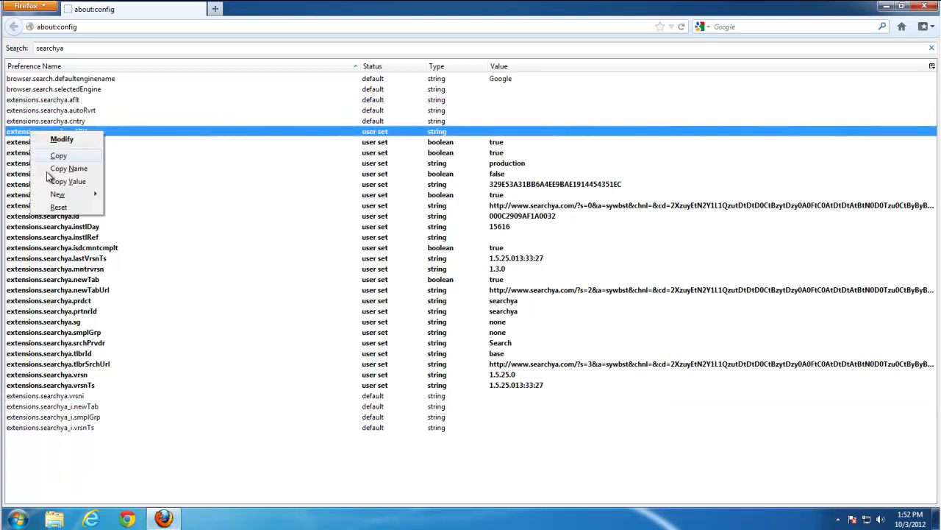
{"action": "left_click", "coordinate": [61, 211]}
{"action": "right_click", "coordinate": [37, 142]}
{"action": "left_click", "coordinate": [59, 222]}
{"action": "right_click", "coordinate": [37, 152]}
{"action": "left_click", "coordinate": [60, 232]}
{"action": "right_click", "coordinate": [37, 163]}
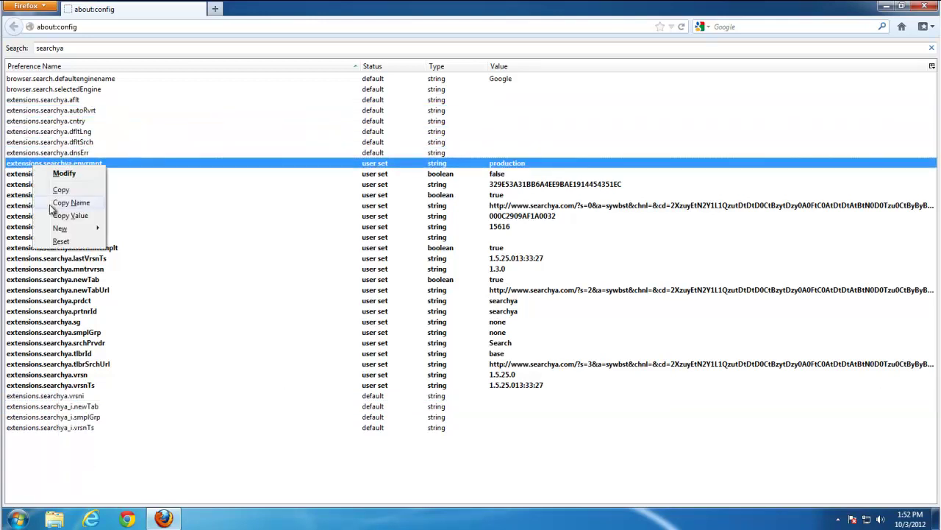
{"action": "left_click", "coordinate": [61, 242]}
{"action": "right_click", "coordinate": [38, 174]}
{"action": "left_click", "coordinate": [66, 252]}
{"action": "right_click", "coordinate": [45, 185]}
{"action": "left_click", "coordinate": [59, 264]}
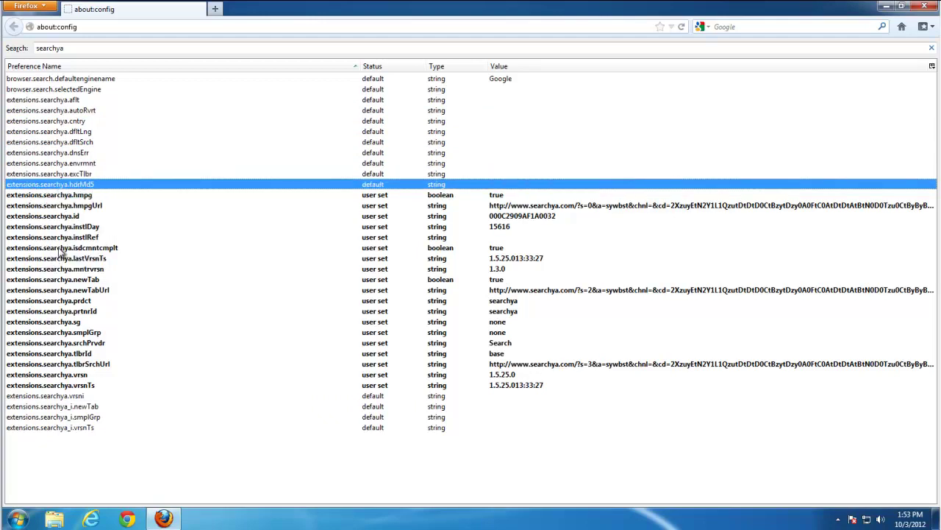
{"action": "right_click", "coordinate": [44, 207]}
{"action": "left_click", "coordinate": [72, 285]}
{"action": "right_click", "coordinate": [44, 194]}
{"action": "left_click", "coordinate": [56, 274]}
{"action": "right_click", "coordinate": [41, 216]}
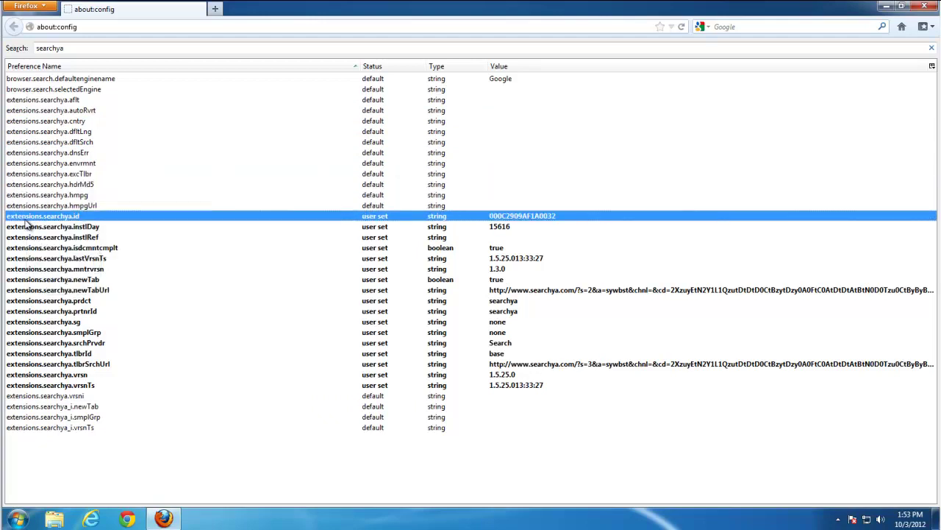
{"action": "left_click", "coordinate": [61, 294]}
{"action": "right_click", "coordinate": [37, 228]}
{"action": "left_click", "coordinate": [60, 305]}
{"action": "right_click", "coordinate": [37, 238]}
{"action": "left_click", "coordinate": [60, 315]}
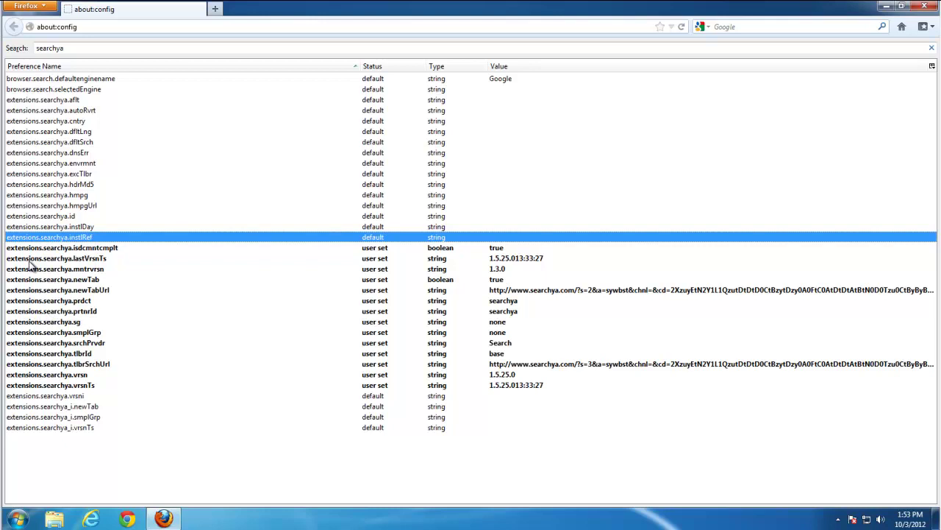
Step: Reset the remaining searchya preferences, including isdcmntcmplt, prdct, prtnrId, sg, tlbrSrchUrl and smplGrp
{"action": "right_click", "coordinate": [38, 250]}
{"action": "left_click", "coordinate": [47, 326]}
{"action": "right_click", "coordinate": [41, 259]}
{"action": "left_click", "coordinate": [56, 337]}
{"action": "right_click", "coordinate": [44, 269]}
{"action": "left_click", "coordinate": [57, 347]}
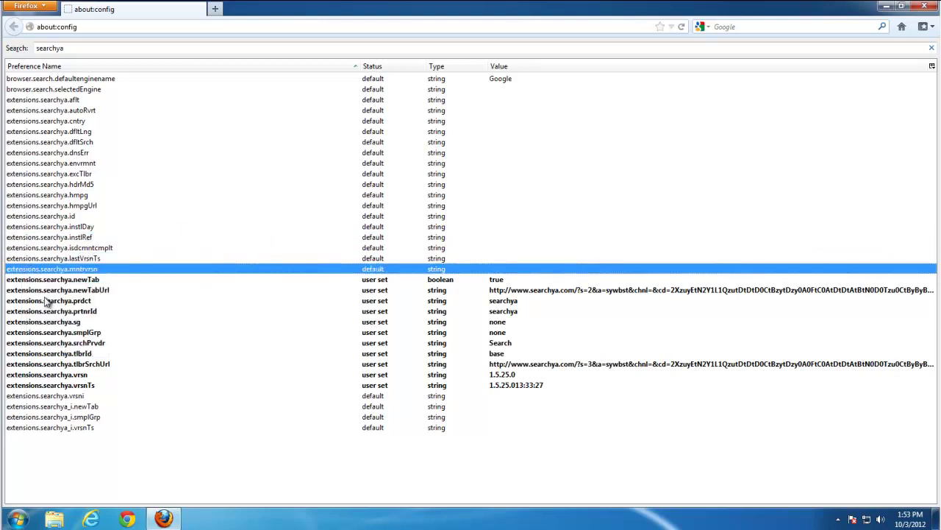
{"action": "right_click", "coordinate": [52, 280]}
{"action": "left_click", "coordinate": [63, 353]}
{"action": "right_click", "coordinate": [33, 292]}
{"action": "left_click", "coordinate": [60, 366]}
{"action": "right_click", "coordinate": [32, 301]}
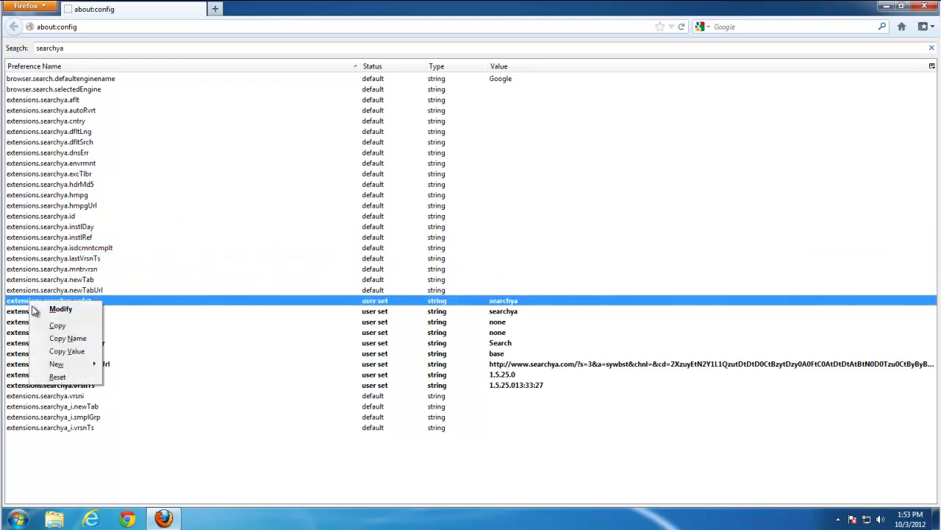
{"action": "left_click", "coordinate": [59, 377]}
{"action": "right_click", "coordinate": [32, 311]}
{"action": "left_click", "coordinate": [60, 388]}
{"action": "right_click", "coordinate": [32, 321]}
{"action": "left_click", "coordinate": [61, 398]}
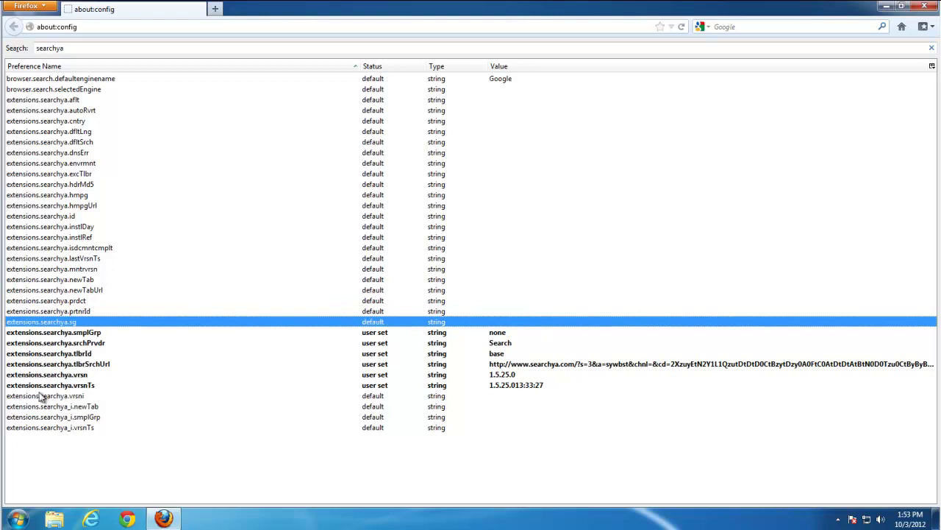
{"action": "right_click", "coordinate": [35, 384]}
{"action": "left_click", "coordinate": [63, 459]}
{"action": "right_click", "coordinate": [34, 374]}
{"action": "left_click", "coordinate": [62, 448]}
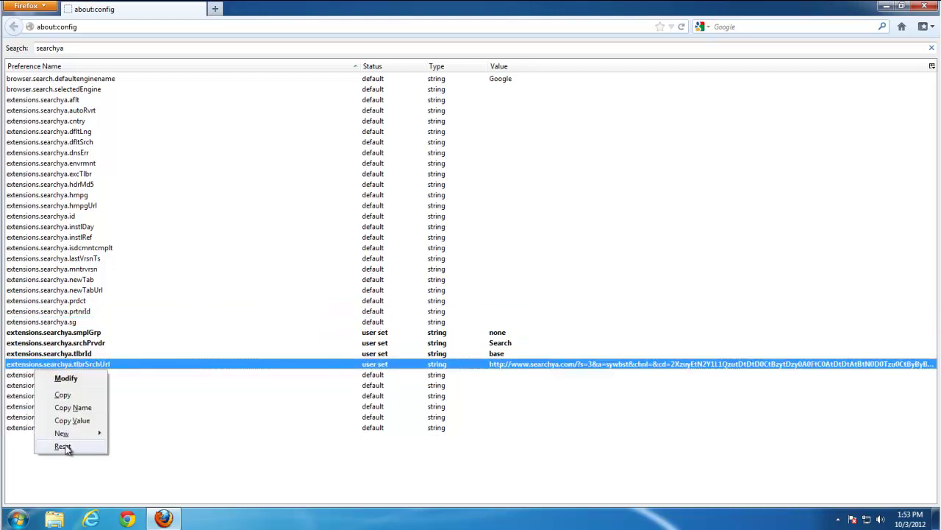
{"action": "left_click", "coordinate": [63, 446]}
{"action": "right_click", "coordinate": [38, 355]}
{"action": "left_click", "coordinate": [63, 431]}
{"action": "right_click", "coordinate": [46, 343]}
{"action": "left_click", "coordinate": [72, 421]}
{"action": "right_click", "coordinate": [59, 333]}
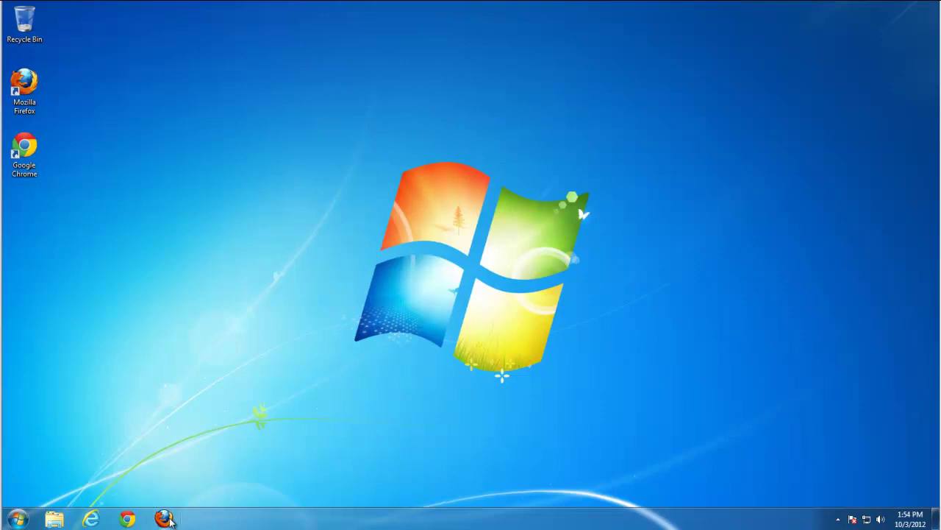
Step: Relaunch Firefox, confirm a 'google' search returns Google results, then close it and launch Chrome
{"action": "left_click", "coordinate": [165, 518]}
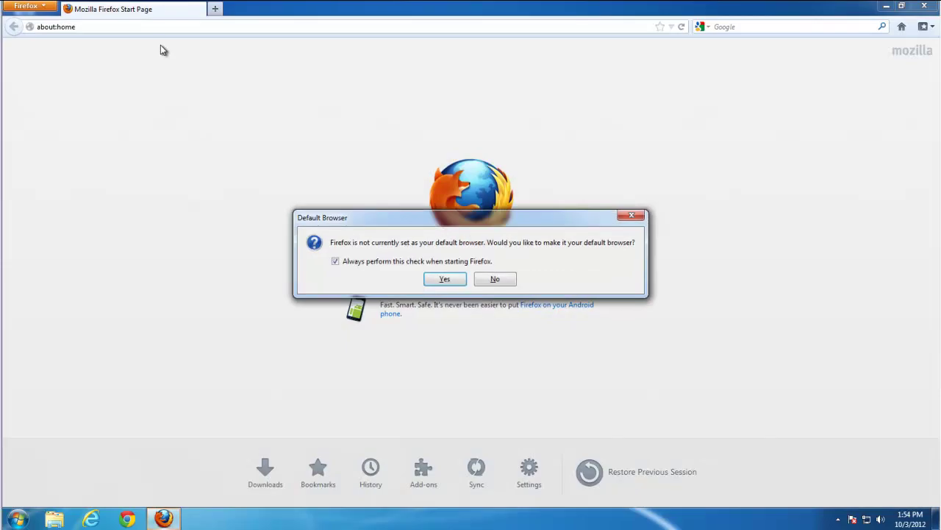
{"action": "left_click", "coordinate": [475, 279]}
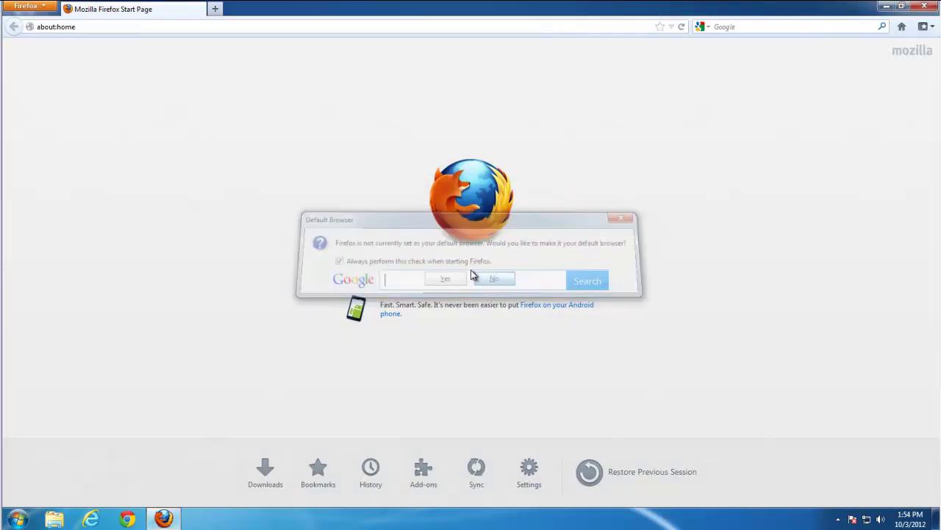
{"action": "left_click", "coordinate": [94, 27]}
{"action": "type", "text": "google"}
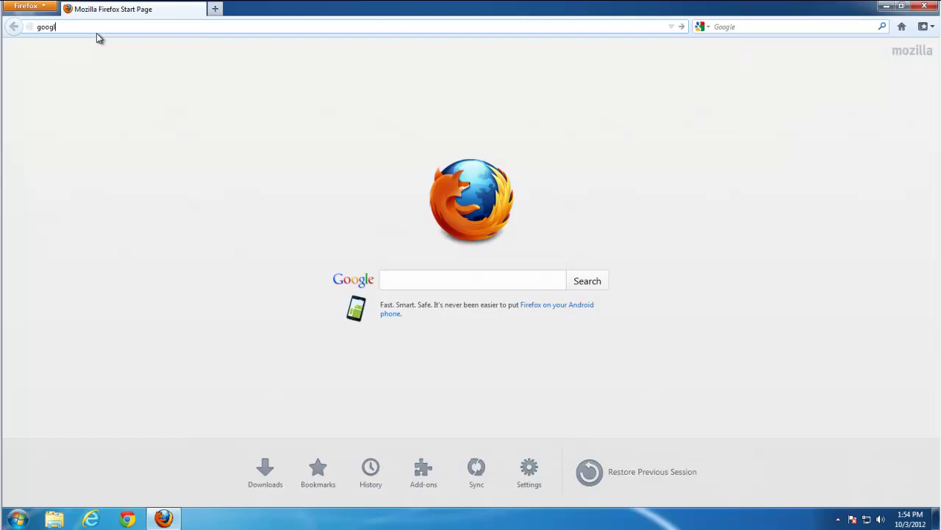
{"action": "key", "text": "Return"}
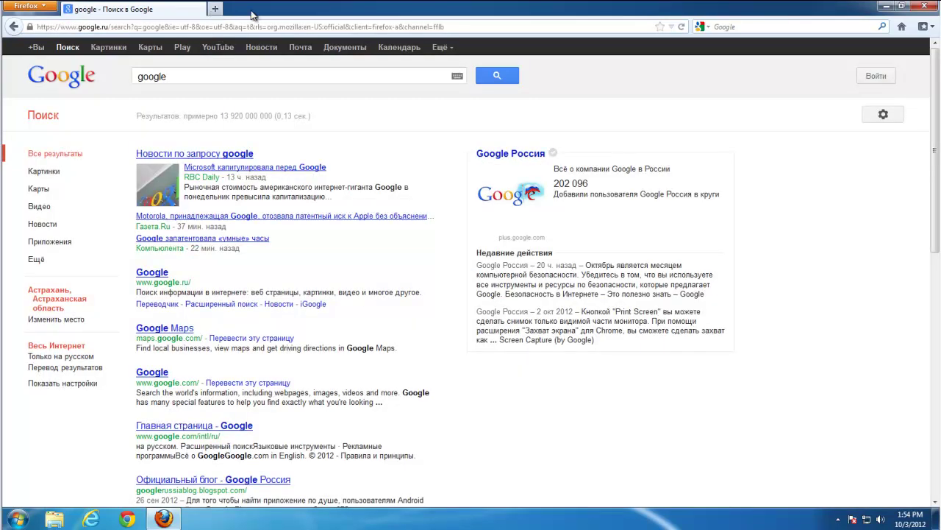
{"action": "left_click", "coordinate": [930, 8]}
{"action": "left_click", "coordinate": [127, 519]}
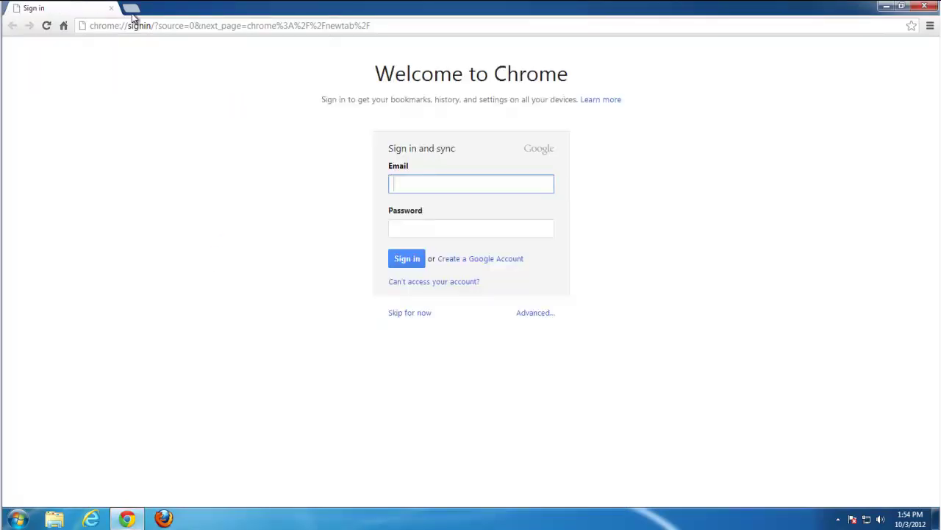
Step: In Chrome settings, remove the searchya.com page from the startup pages
{"action": "left_click", "coordinate": [931, 25]}
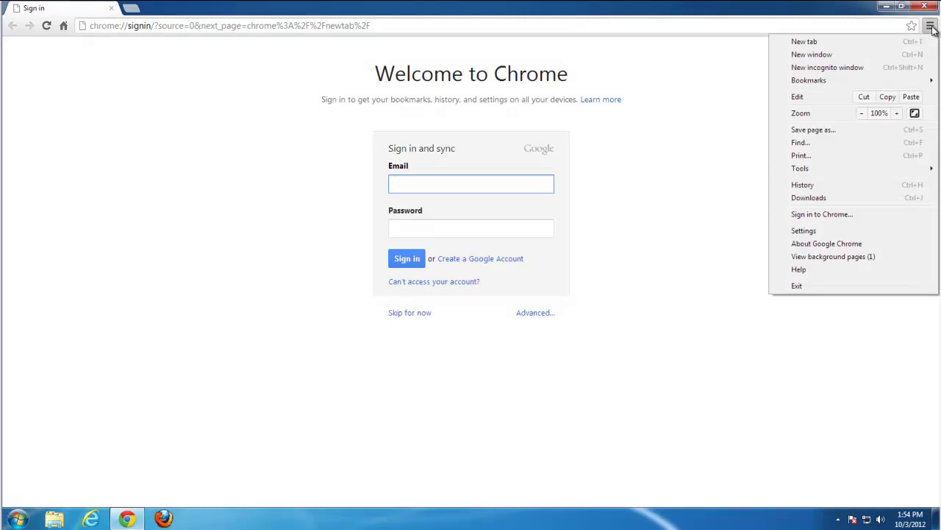
{"action": "left_click", "coordinate": [809, 237]}
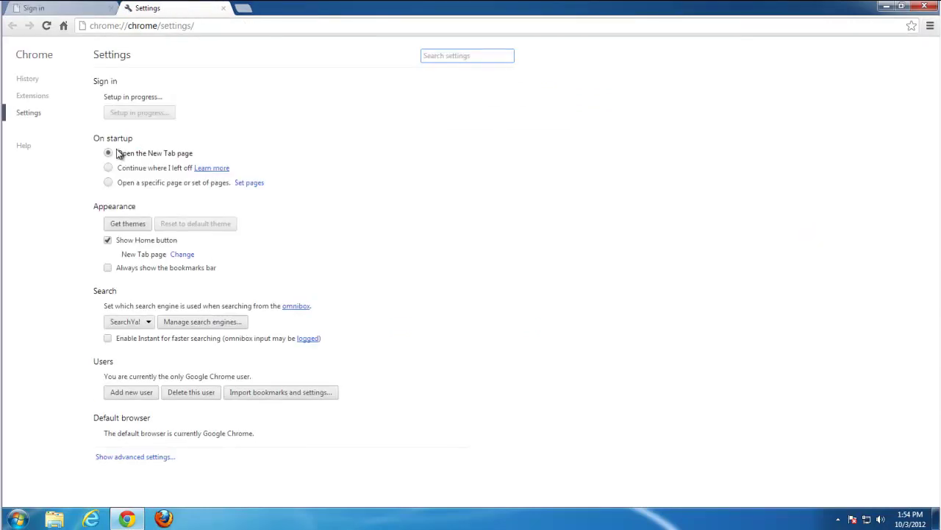
{"action": "left_click", "coordinate": [248, 183]}
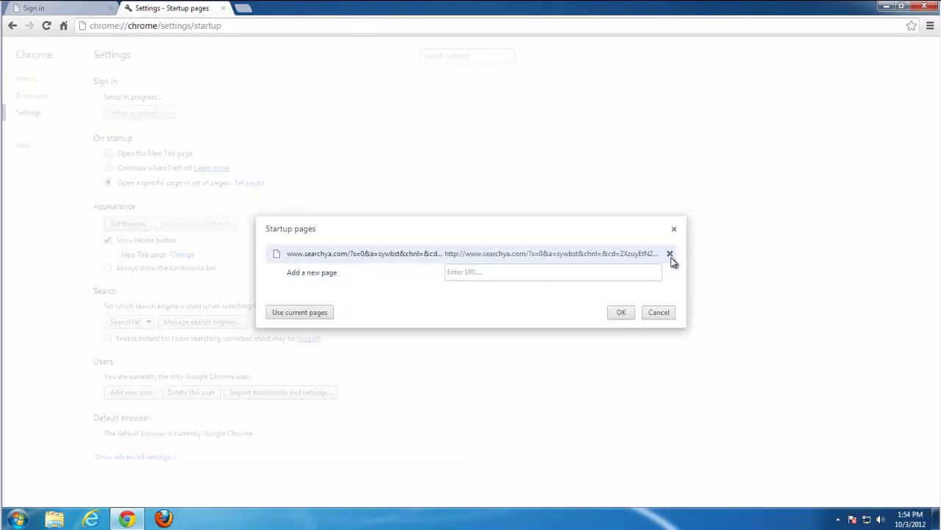
{"action": "left_click", "coordinate": [669, 253]}
{"action": "left_click", "coordinate": [551, 312]}
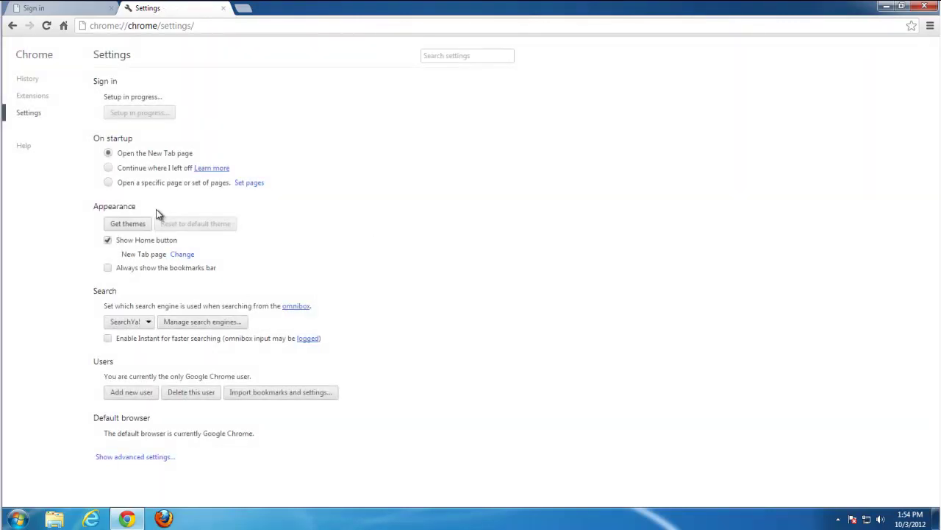
{"action": "left_click", "coordinate": [174, 252]}
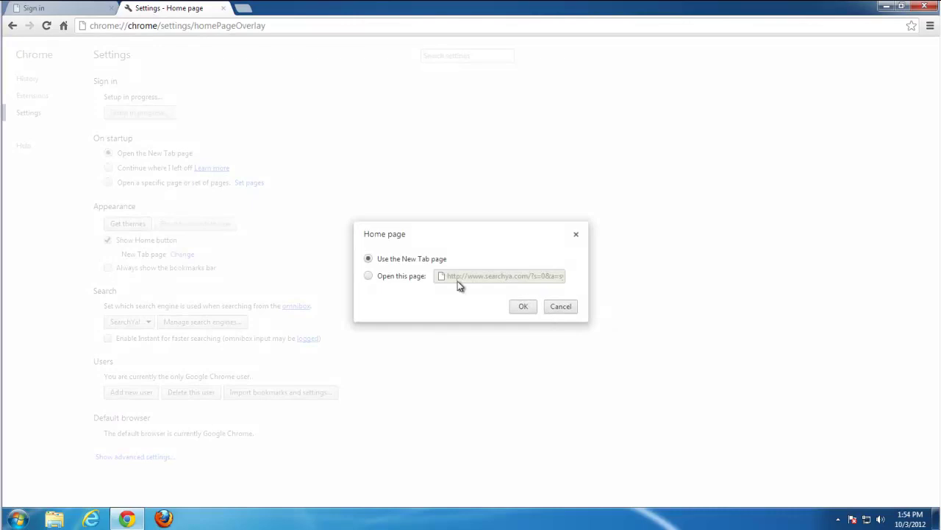
{"action": "left_click", "coordinate": [373, 279]}
{"action": "left_click_drag", "start_coordinate": [469, 276], "coordinate": [648, 276]}
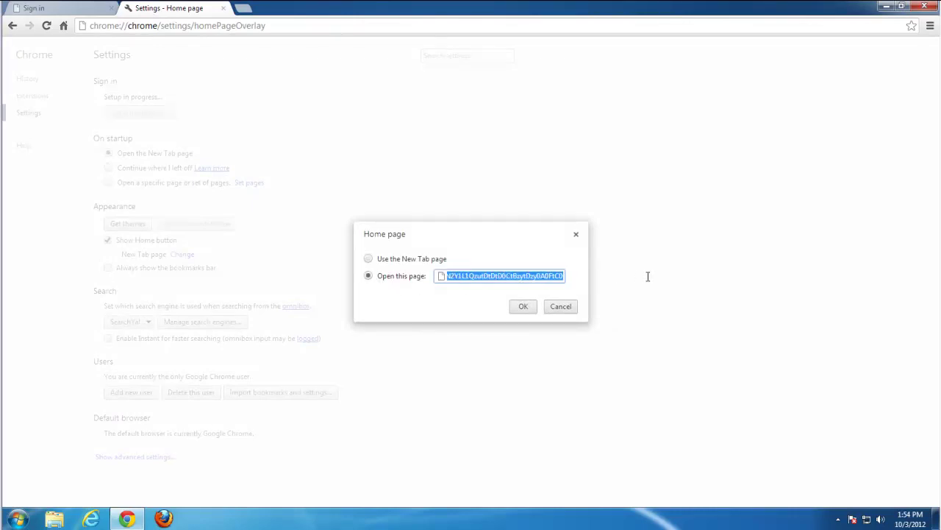
{"action": "key", "text": "BackSpace"}
{"action": "type", "text": "http://www."}
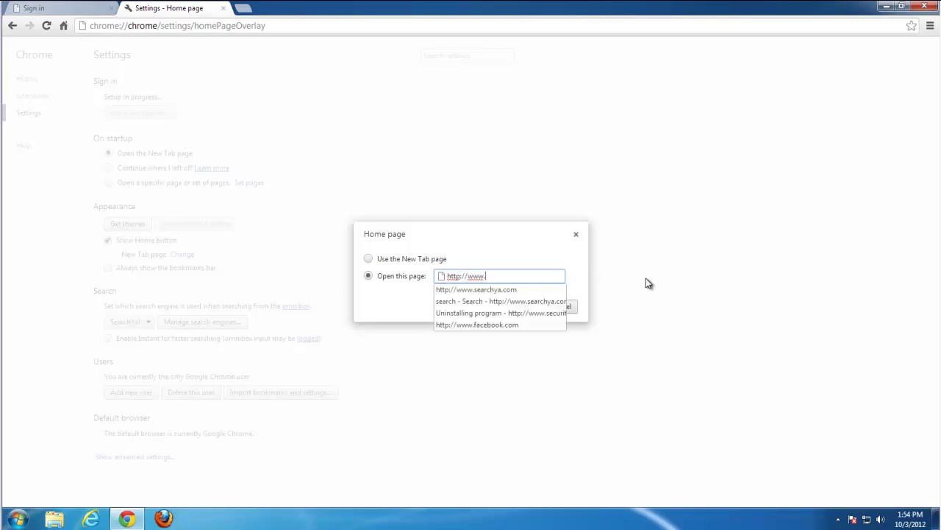
{"action": "type", "text": "google.c"}
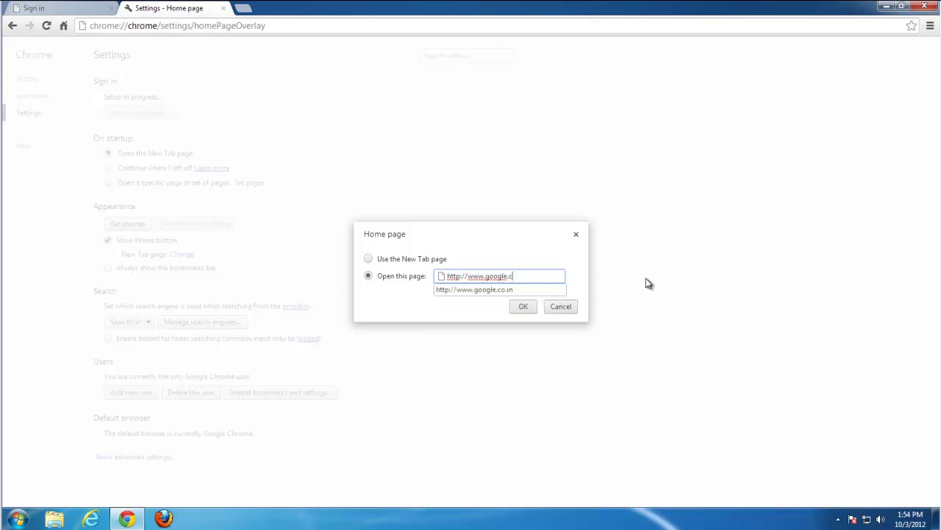
{"action": "type", "text": "om"}
{"action": "left_click", "coordinate": [523, 309]}
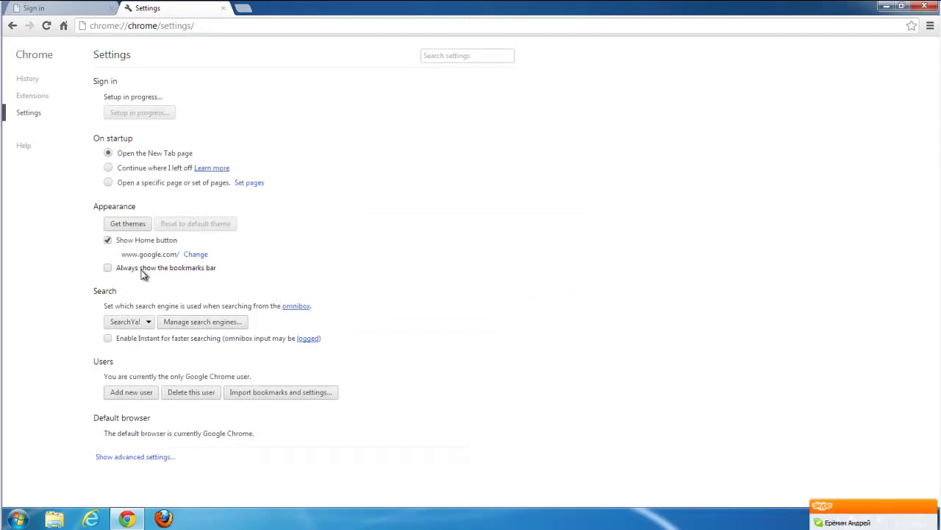
Step: Set Google as Chrome's default search engine, delete SearchYa! from the engine list, and close Chrome
{"action": "left_click", "coordinate": [190, 322]}
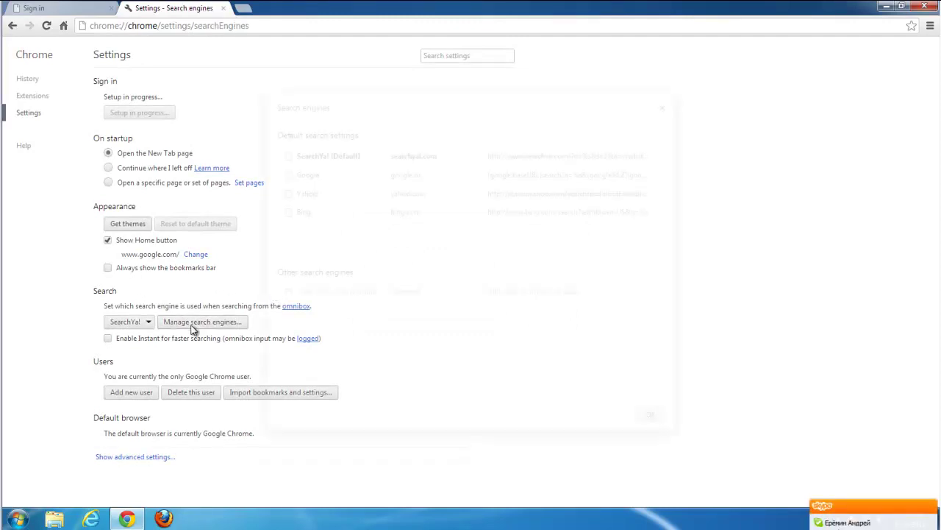
{"action": "left_click", "coordinate": [622, 183]}
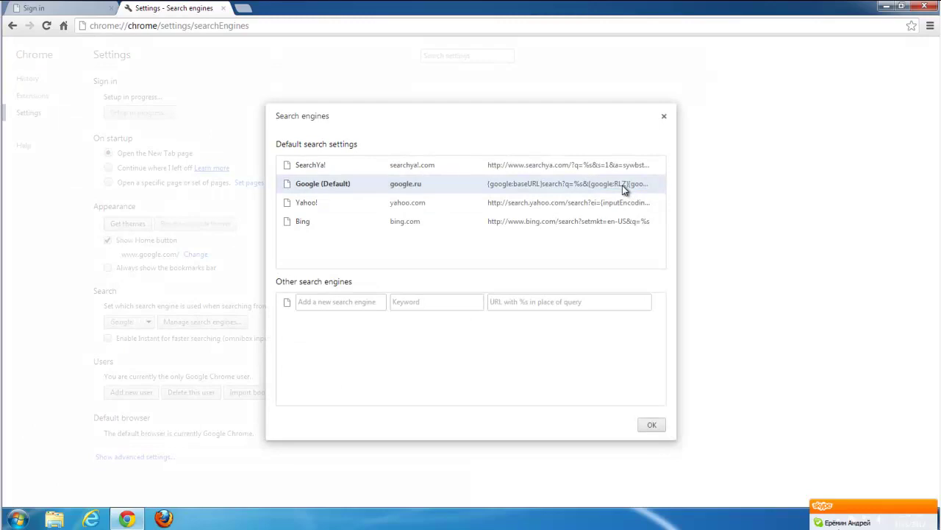
{"action": "left_click", "coordinate": [659, 166]}
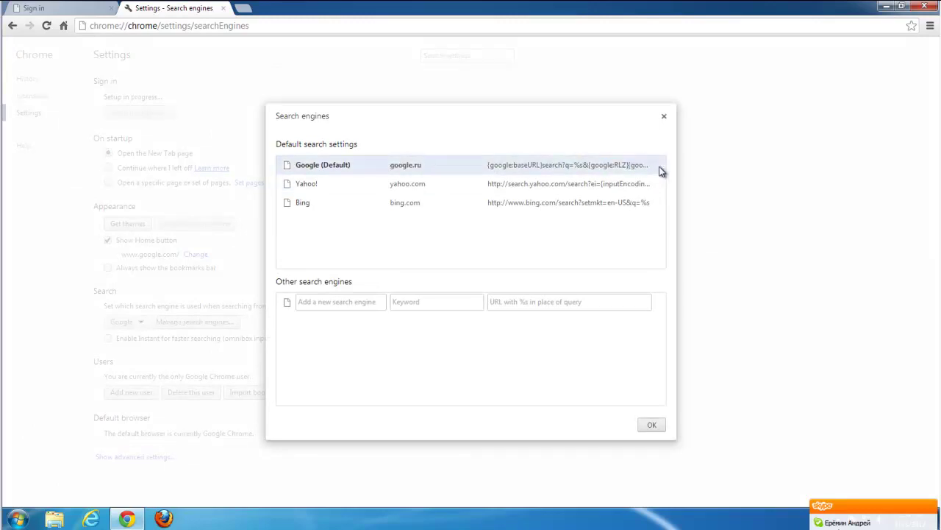
{"action": "left_click", "coordinate": [652, 424]}
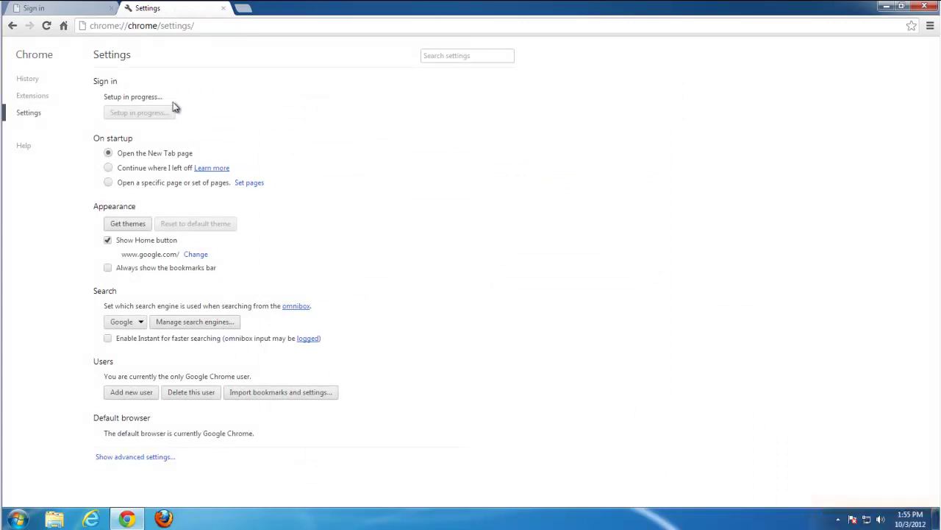
{"action": "left_click", "coordinate": [924, 6]}
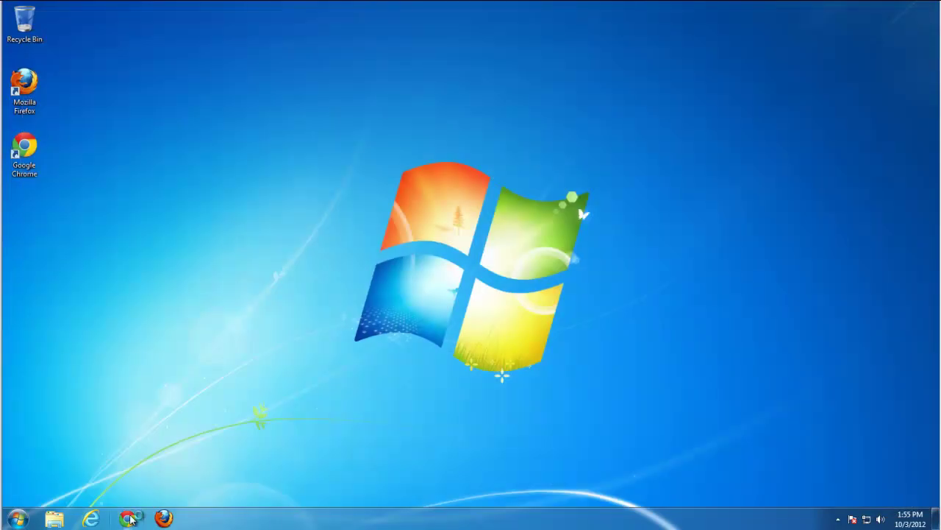
Step: Reopen Chrome, close the Sign in tab, confirm a 'google' search shows Google results, then return to the desktop
{"action": "left_click", "coordinate": [131, 515]}
{"action": "left_click", "coordinate": [129, 9]}
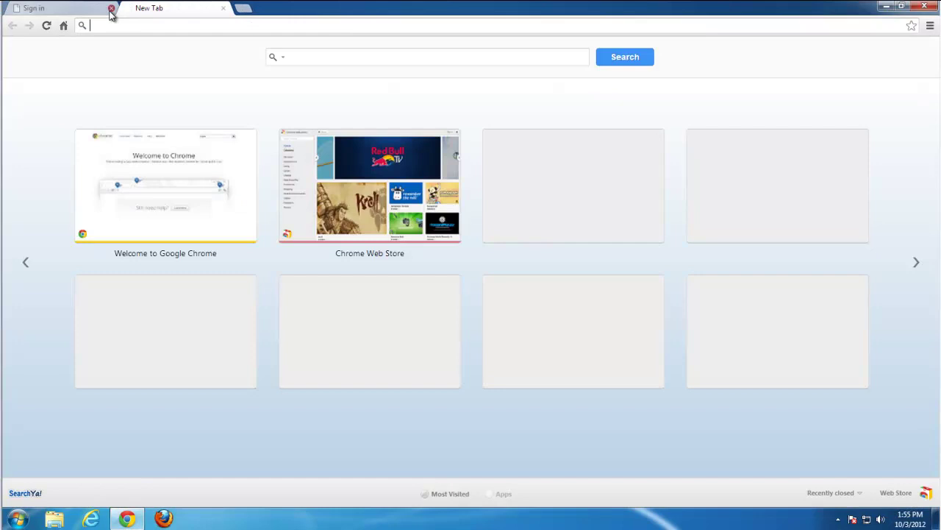
{"action": "left_click", "coordinate": [111, 8]}
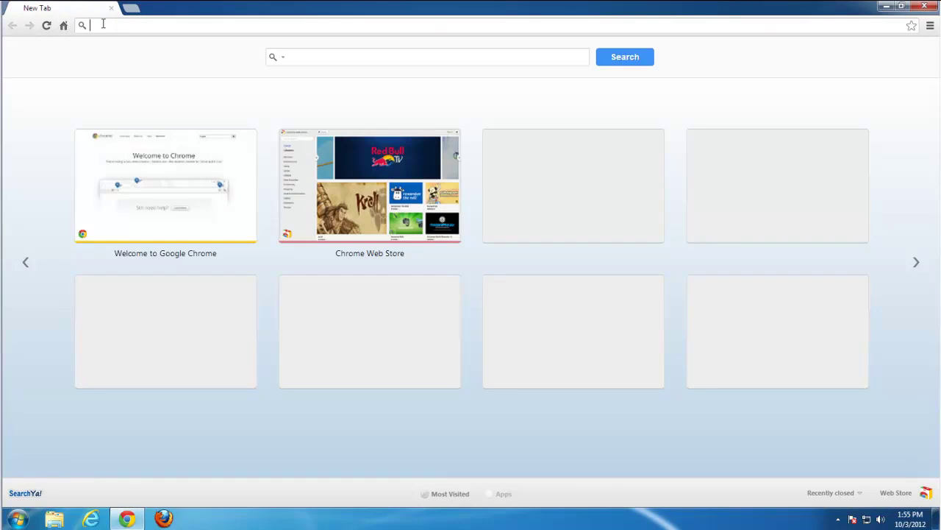
{"action": "left_click", "coordinate": [103, 23]}
{"action": "type", "text": "google"}
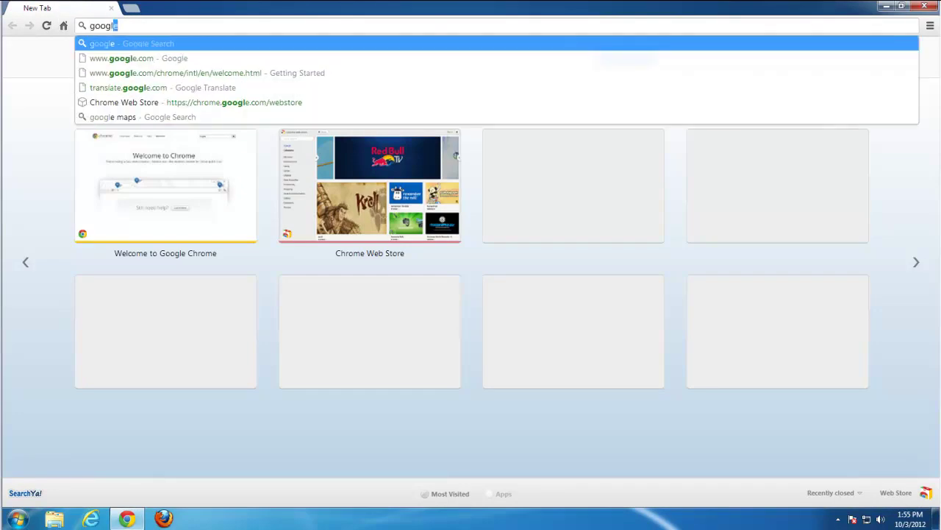
{"action": "key", "text": "Return"}
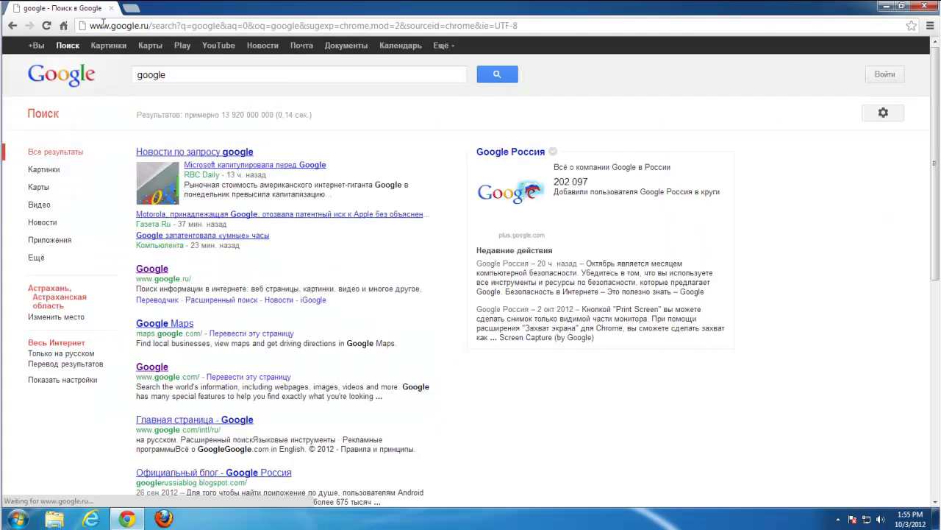
{"action": "key", "text": "super+d"}
{"action": "right_click", "coordinate": [219, 226]}
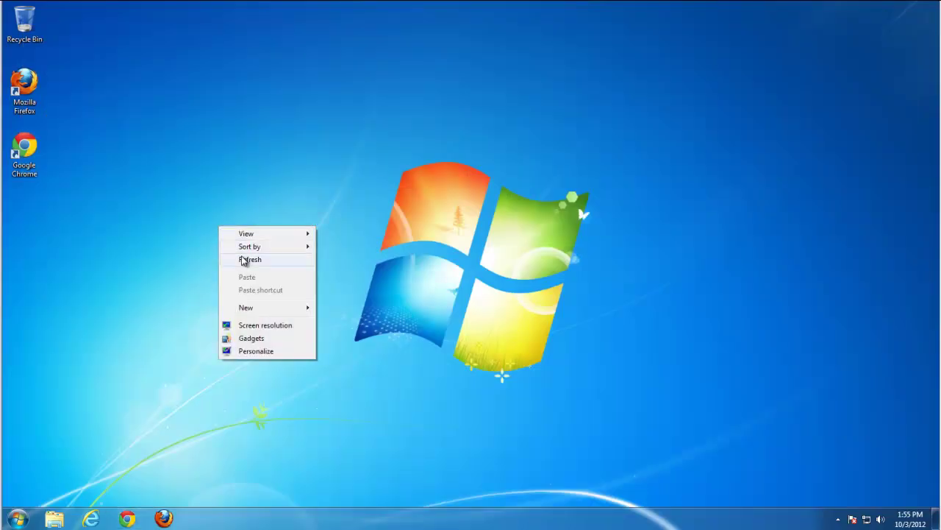
Step: Refresh the desktop, then launch regedit from Start search and approve the UAC prompt
{"action": "left_click", "coordinate": [245, 261]}
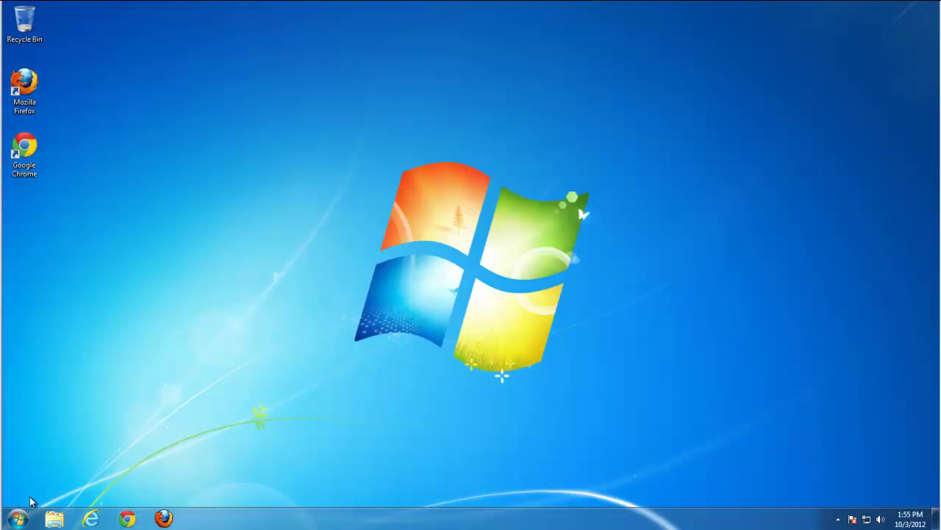
{"action": "left_click", "coordinate": [18, 519]}
{"action": "type", "text": "rege"}
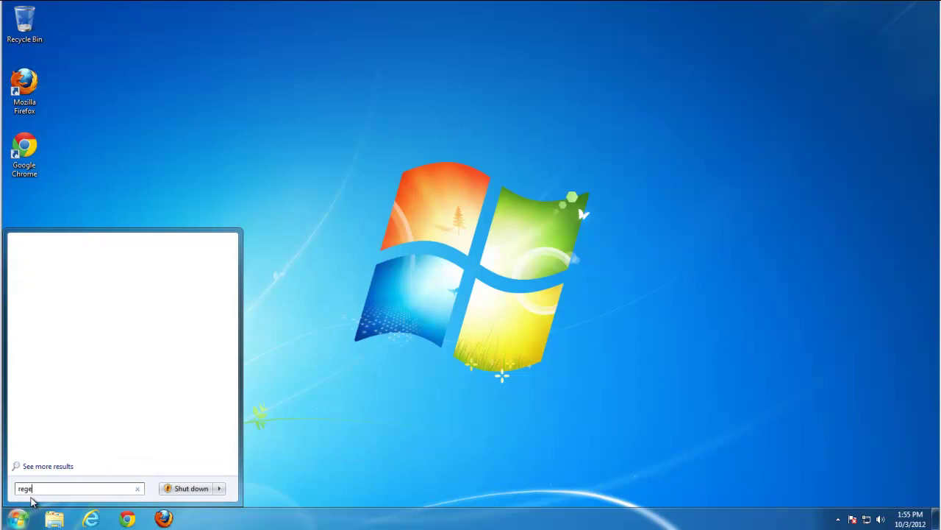
{"action": "type", "text": "t"}
{"action": "left_click", "coordinate": [37, 264]}
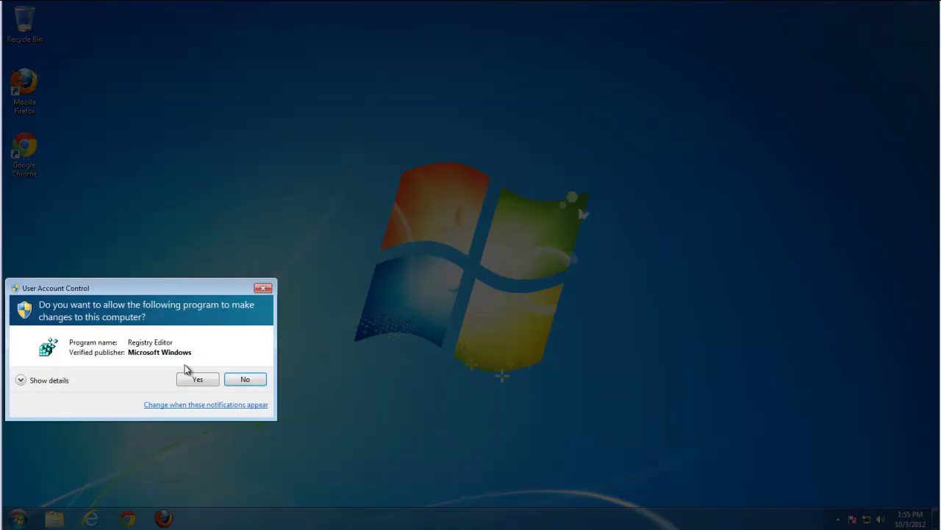
{"action": "left_click", "coordinate": [197, 381]}
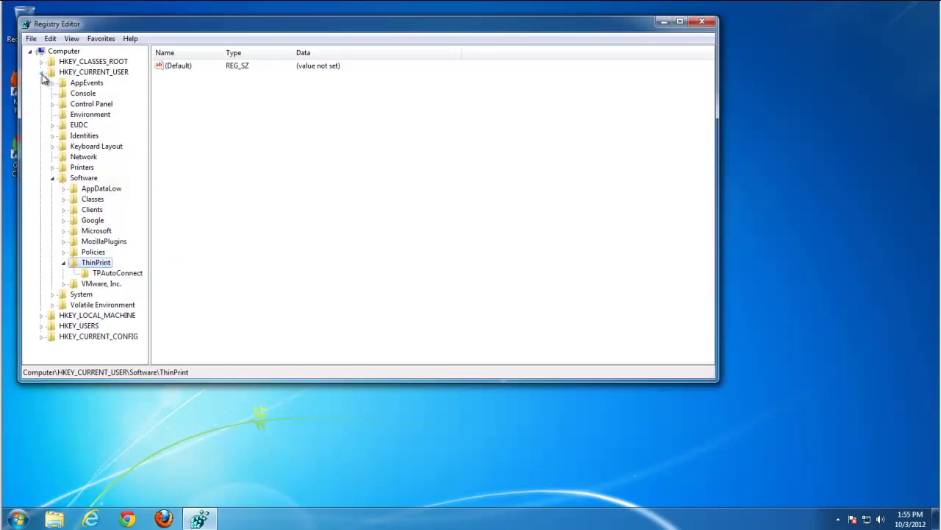
Step: Search the registry for 'searchya' using Edit > Find
{"action": "left_click", "coordinate": [42, 72]}
{"action": "left_click", "coordinate": [62, 51]}
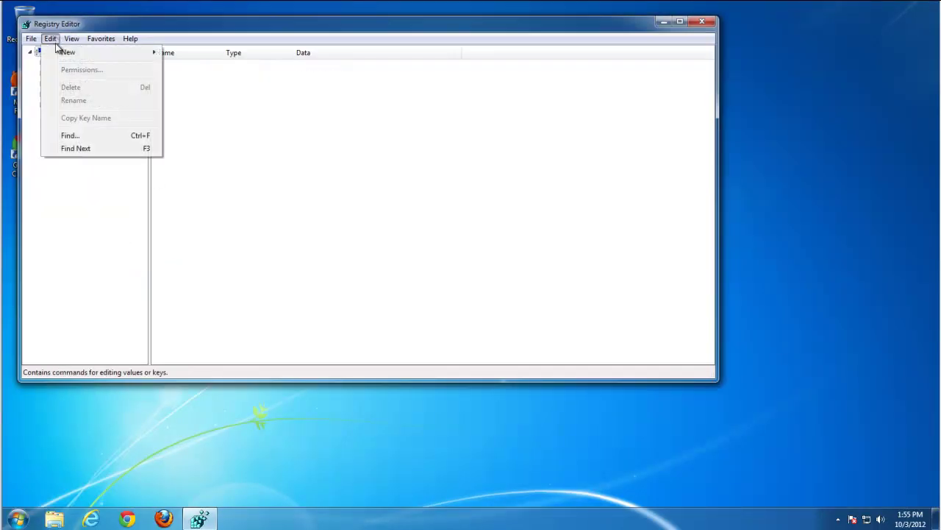
{"action": "left_click", "coordinate": [70, 136]}
{"action": "type", "text": "searchya"}
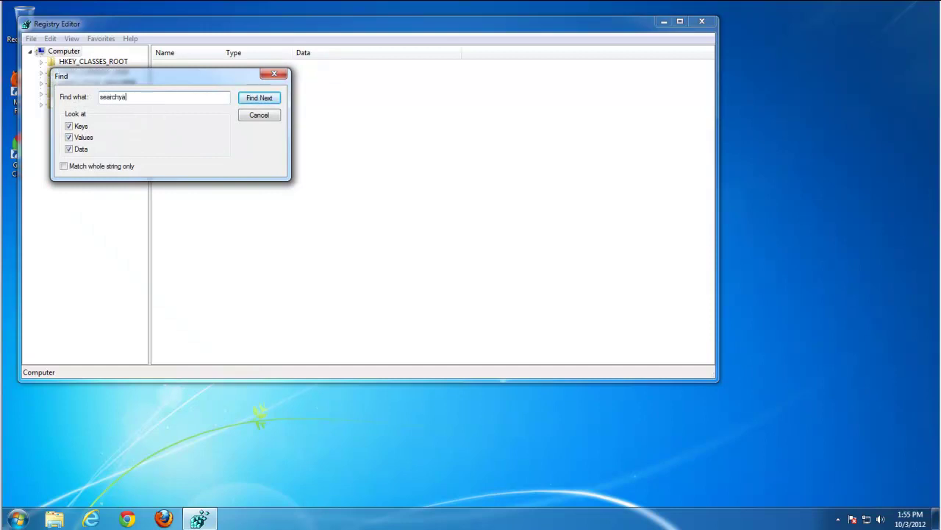
{"action": "left_click", "coordinate": [263, 97]}
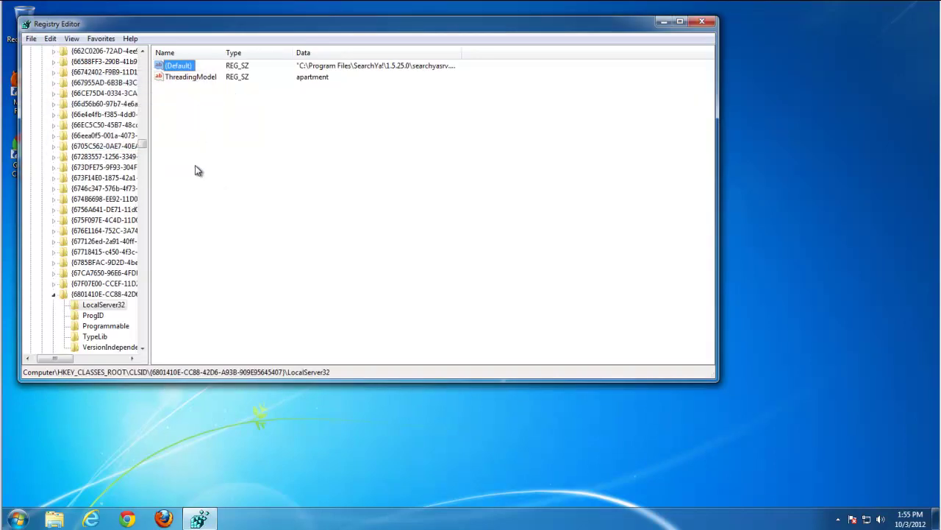
Step: Inspect the found CLSID key {6801410E-CC88-42D6-A93B-909E95645407} subkeys, then request its deletion
{"action": "left_click", "coordinate": [97, 328]}
{"action": "left_click", "coordinate": [94, 315]}
{"action": "left_click", "coordinate": [92, 295]}
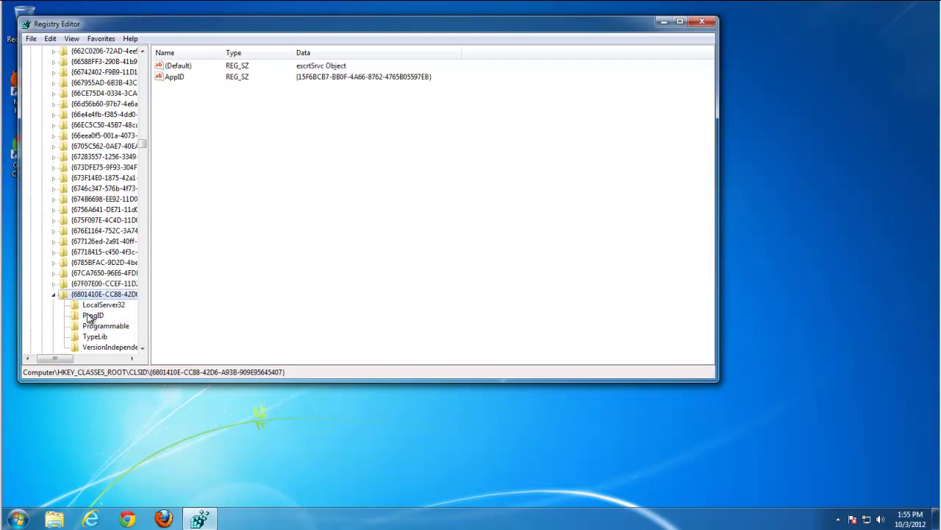
{"action": "left_click", "coordinate": [92, 317]}
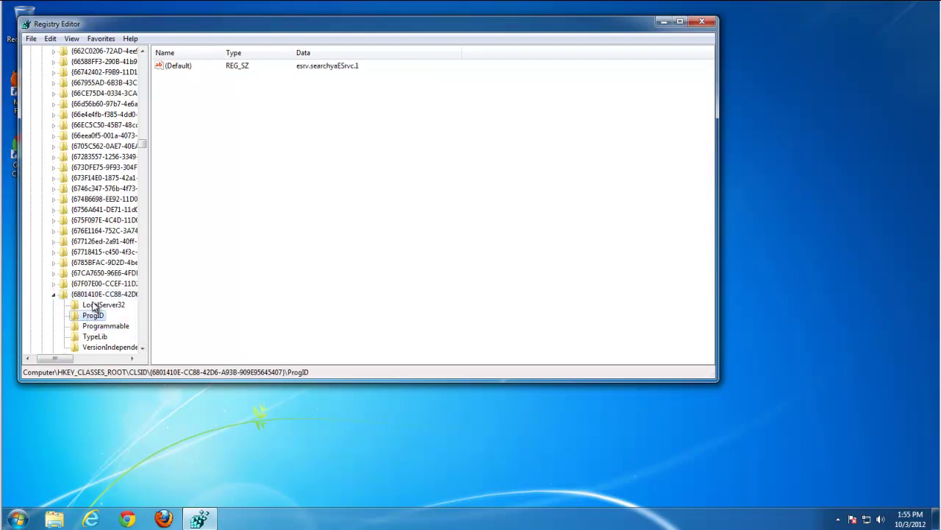
{"action": "left_click", "coordinate": [97, 346]}
{"action": "left_click", "coordinate": [94, 294]}
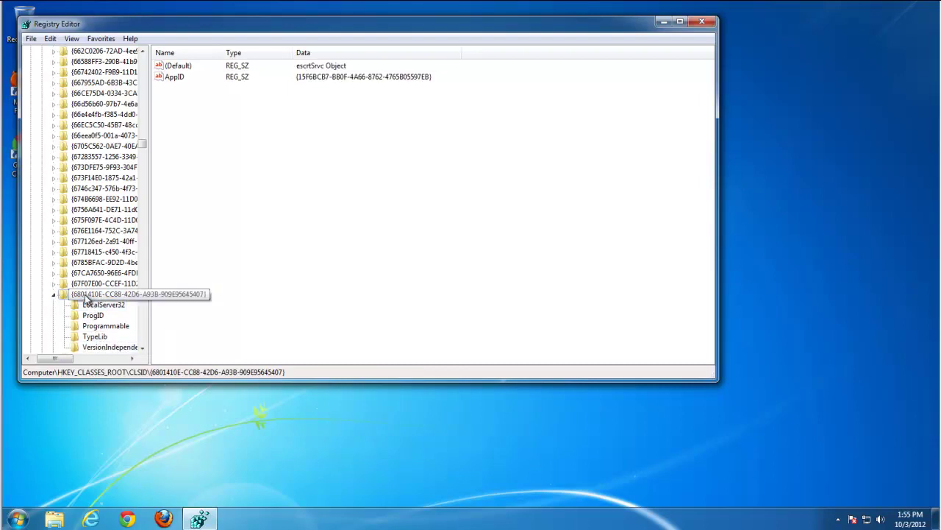
{"action": "left_click_drag", "start_coordinate": [150, 74], "coordinate": [199, 82]}
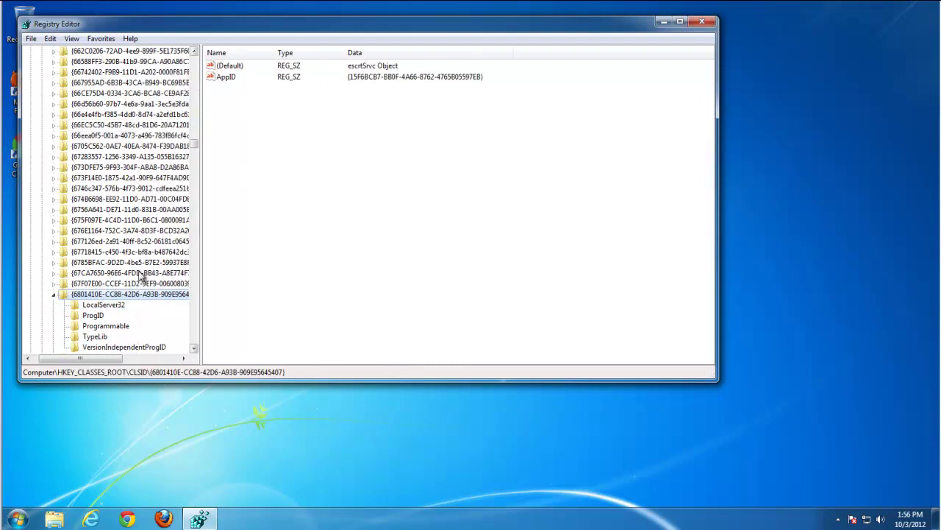
{"action": "left_click", "coordinate": [107, 294]}
{"action": "key", "text": "Delete"}
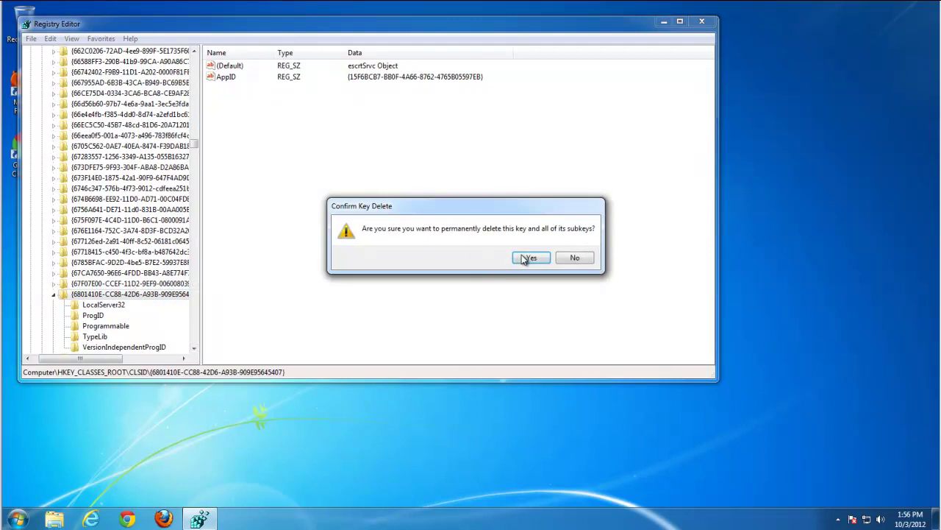
Step: Confirm deleting the CLSID key, then delete the esrv.searchyaESrvc and esrv.searchyaESrvc.1 keys
{"action": "left_click", "coordinate": [526, 258]}
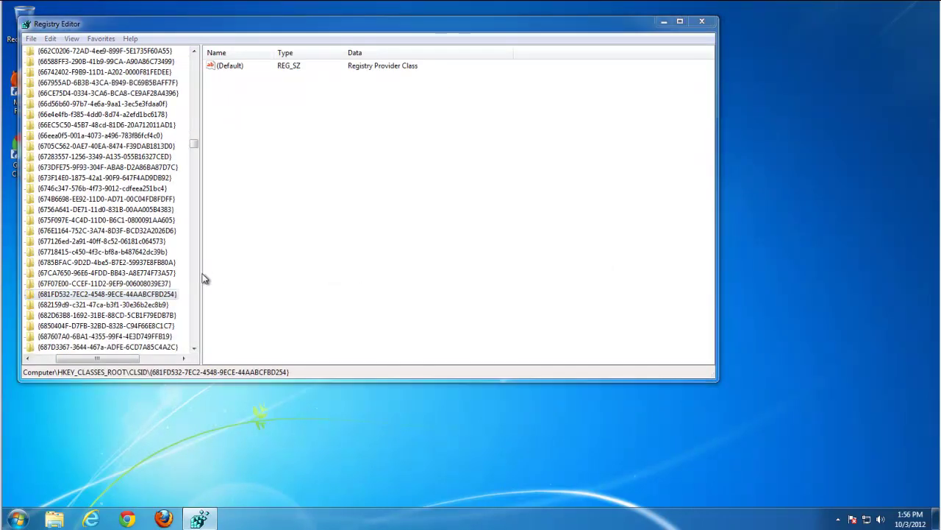
{"action": "key", "text": "F3"}
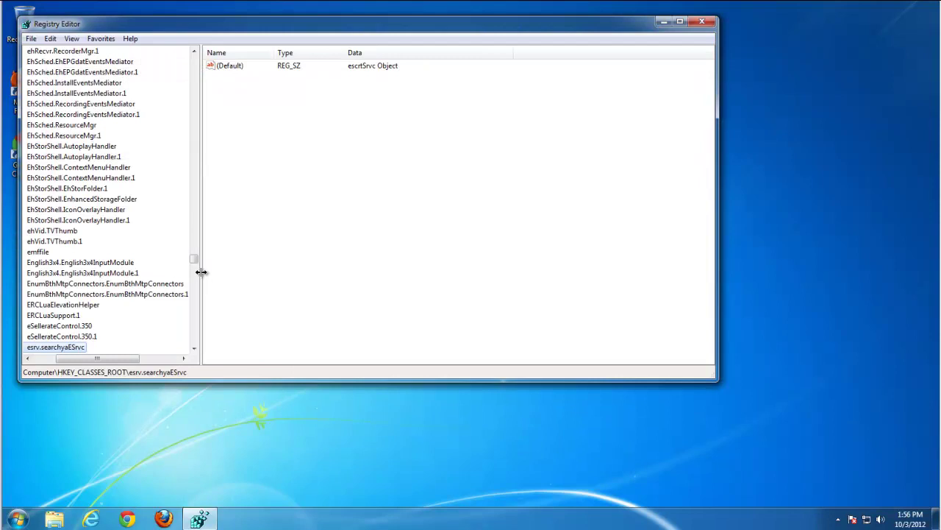
{"action": "left_click_drag", "start_coordinate": [201, 272], "coordinate": [312, 272]}
{"action": "scroll", "coordinate": [111, 348], "scroll_direction": "down", "scroll_amount": 2}
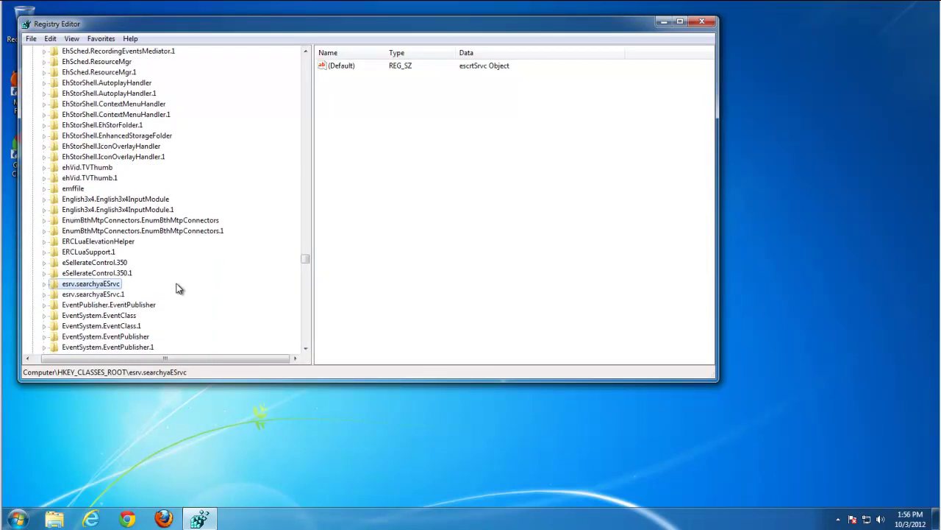
{"action": "key", "text": "Delete"}
{"action": "left_click", "coordinate": [528, 258]}
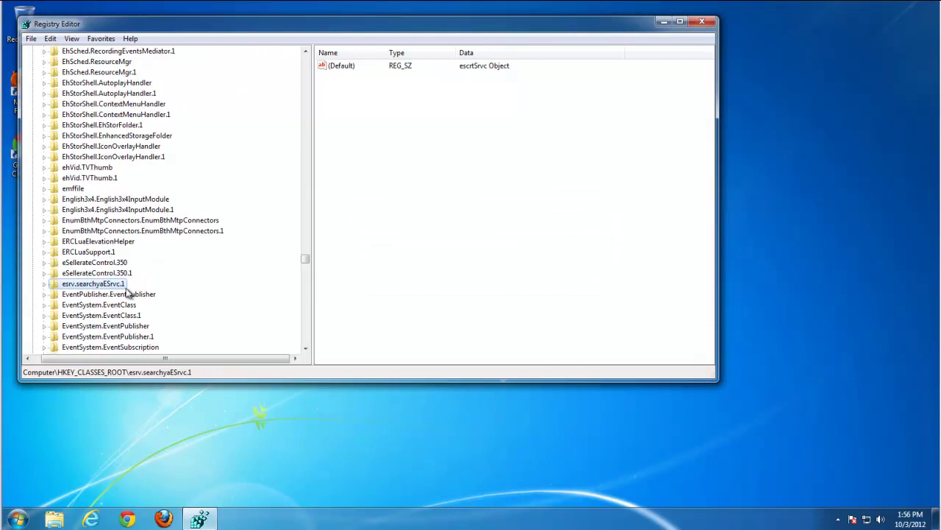
{"action": "key", "text": "Delete"}
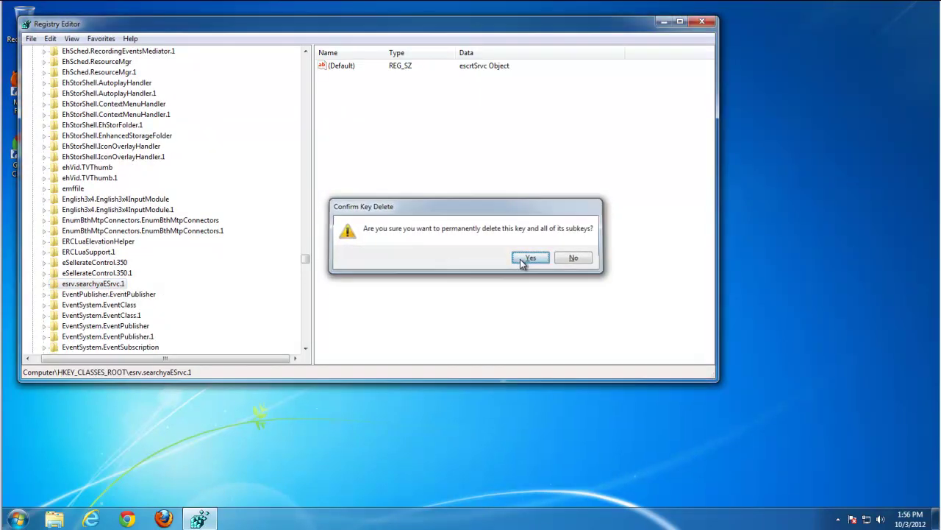
{"action": "left_click", "coordinate": [526, 257]}
Step: Delete the SearchYa type library key and the searchya key under Ironsource
{"action": "key", "text": "F3"}
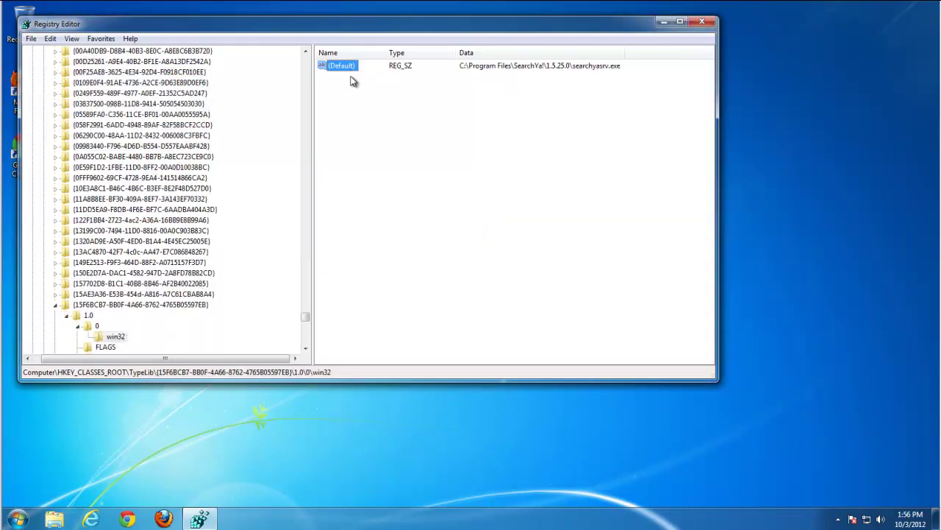
{"action": "left_click", "coordinate": [111, 305]}
{"action": "key", "text": "Delete"}
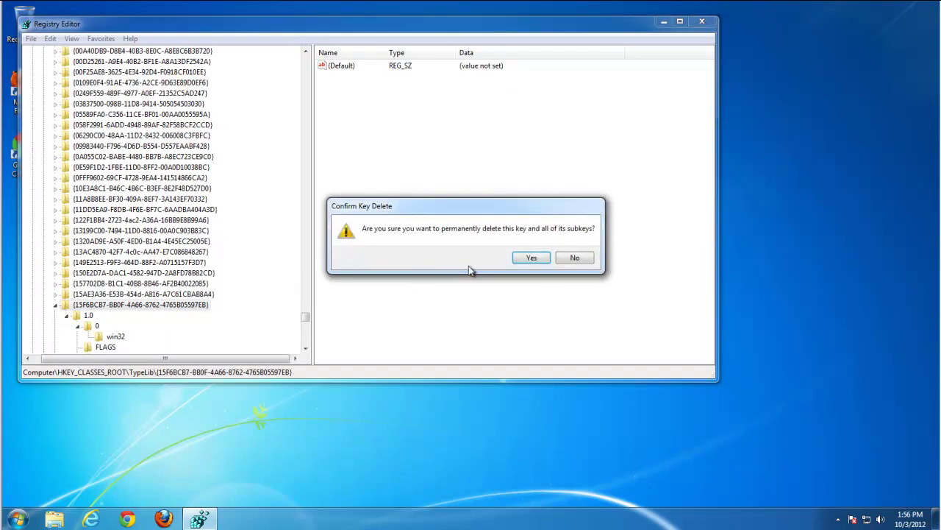
{"action": "left_click", "coordinate": [522, 258]}
{"action": "key", "text": "F3"}
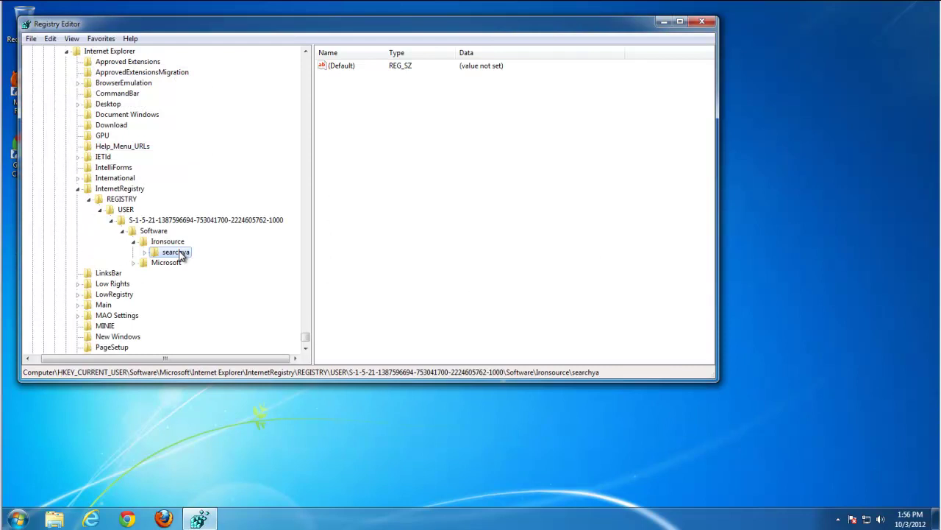
{"action": "key", "text": "Delete"}
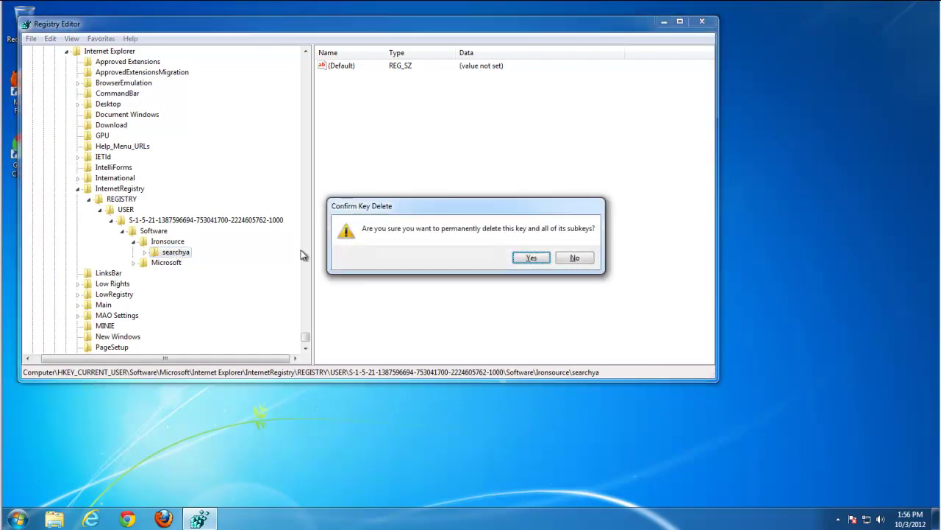
{"action": "left_click", "coordinate": [534, 258]}
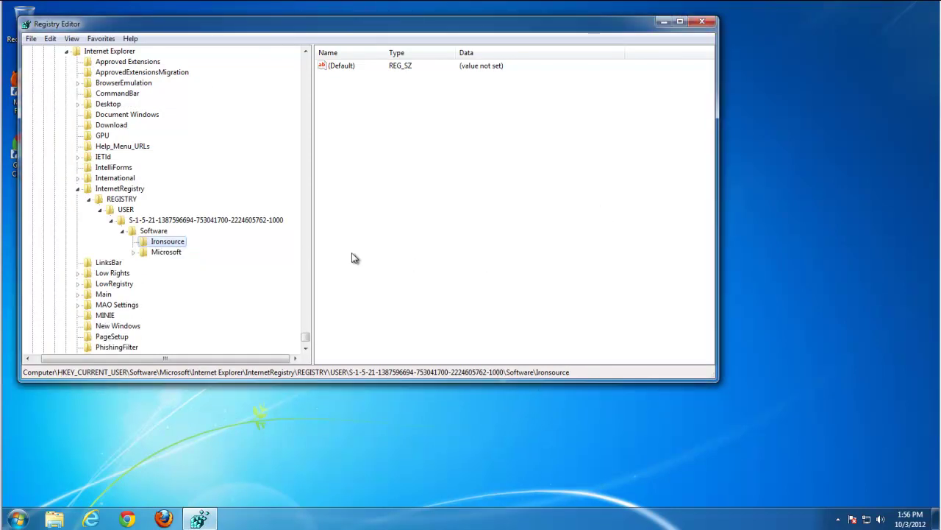
Step: Delete the searchyasetup.exe value and blank out the searchya address in the Tabs value
{"action": "key", "text": "F3"}
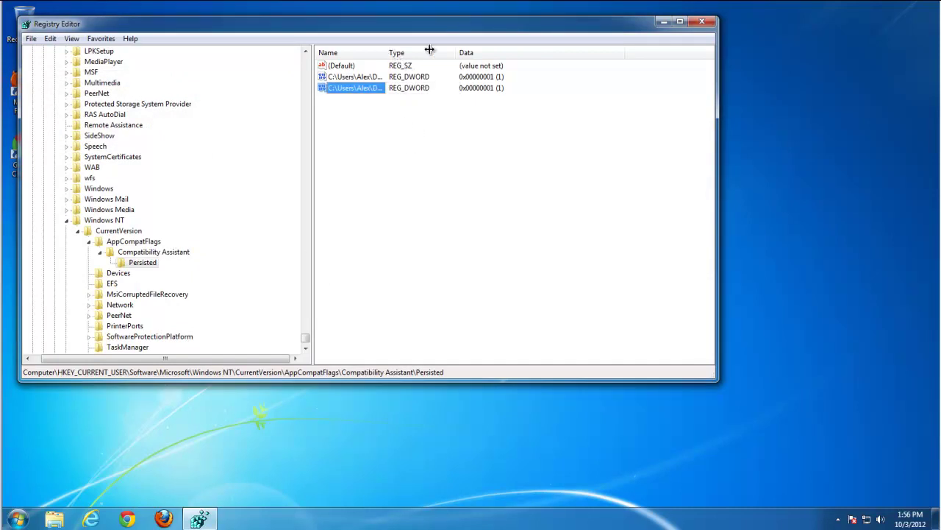
{"action": "left_click_drag", "start_coordinate": [429, 49], "coordinate": [575, 48]}
{"action": "key", "text": "Delete"}
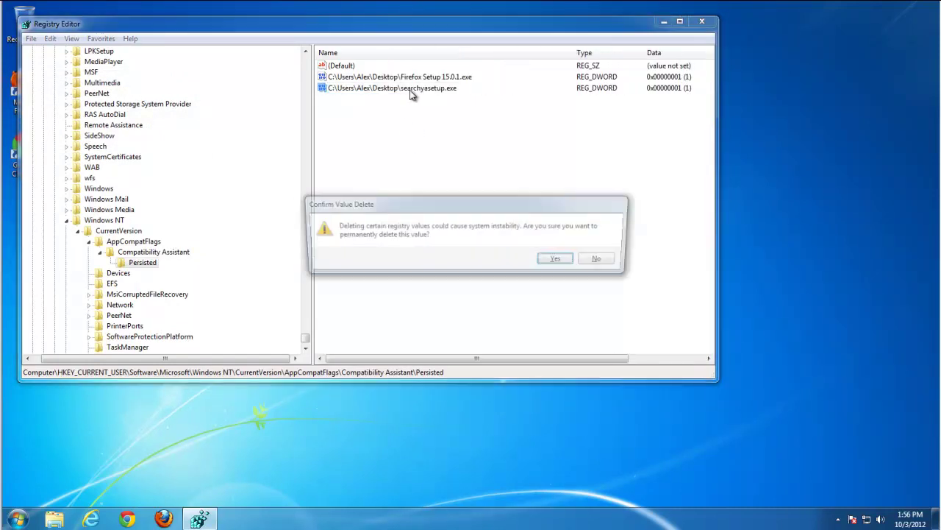
{"action": "left_click", "coordinate": [544, 262]}
{"action": "key", "text": "F3"}
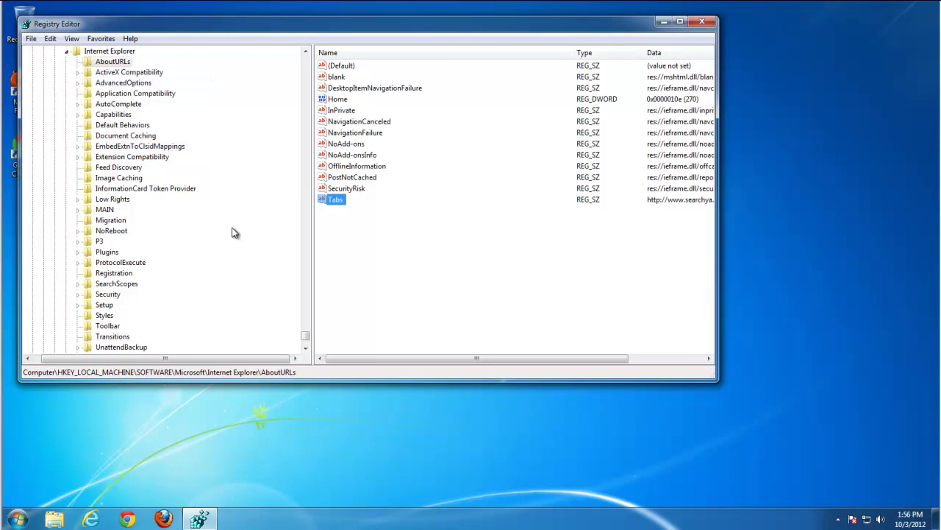
{"action": "left_click_drag", "start_coordinate": [427, 358], "coordinate": [410, 357]}
{"action": "double_click", "coordinate": [334, 199]}
{"action": "left_click", "coordinate": [203, 153]}
Step: Delete the searchyasrv.exe ElevationPolicy key, check neighbouring policy keys, and find the next match
{"action": "key", "text": "F3"}
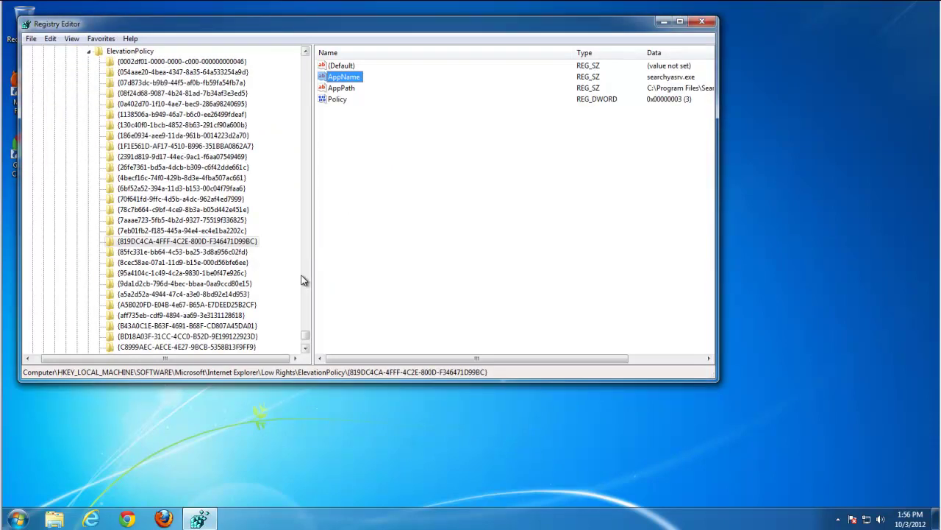
{"action": "left_click", "coordinate": [180, 243]}
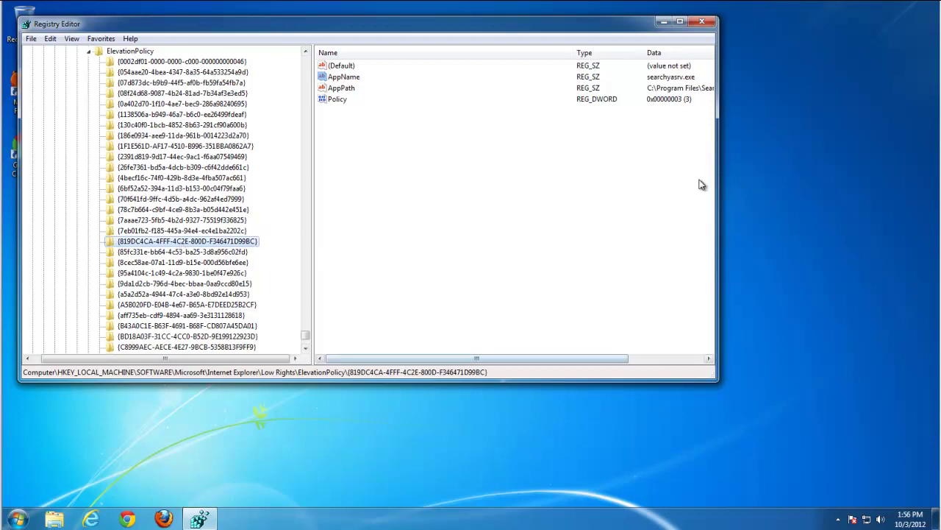
{"action": "left_click_drag", "start_coordinate": [718, 173], "coordinate": [879, 174]}
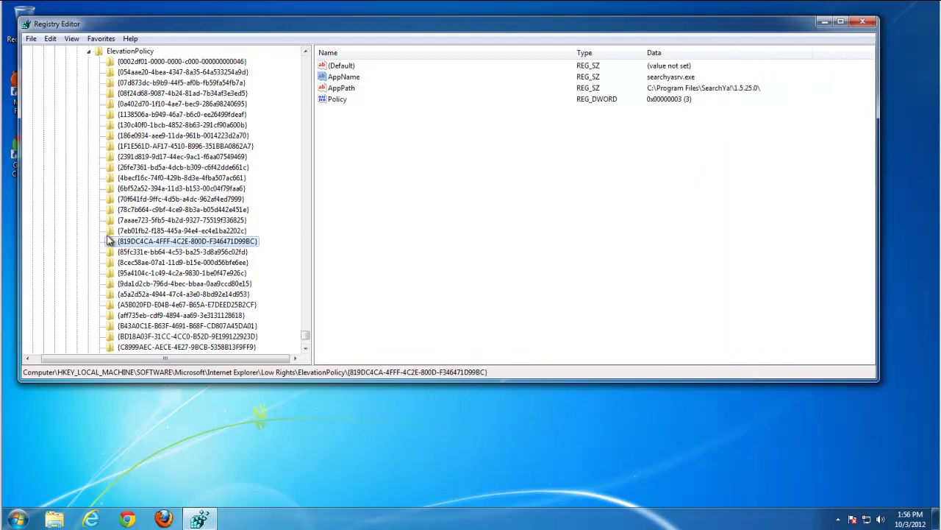
{"action": "key", "text": "Delete"}
{"action": "left_click", "coordinate": [535, 259]}
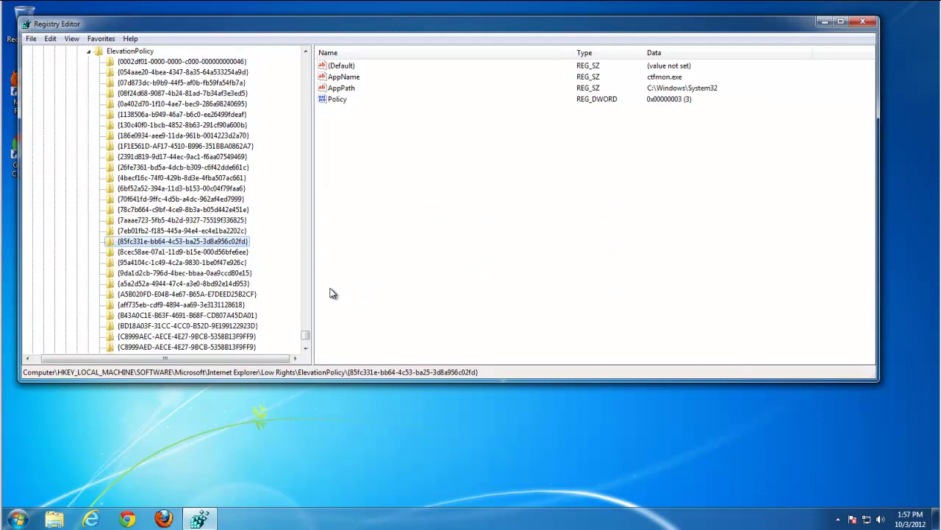
{"action": "left_click", "coordinate": [182, 263]}
{"action": "left_click", "coordinate": [165, 243]}
{"action": "left_click", "coordinate": [169, 253]}
{"action": "key", "text": "F3"}
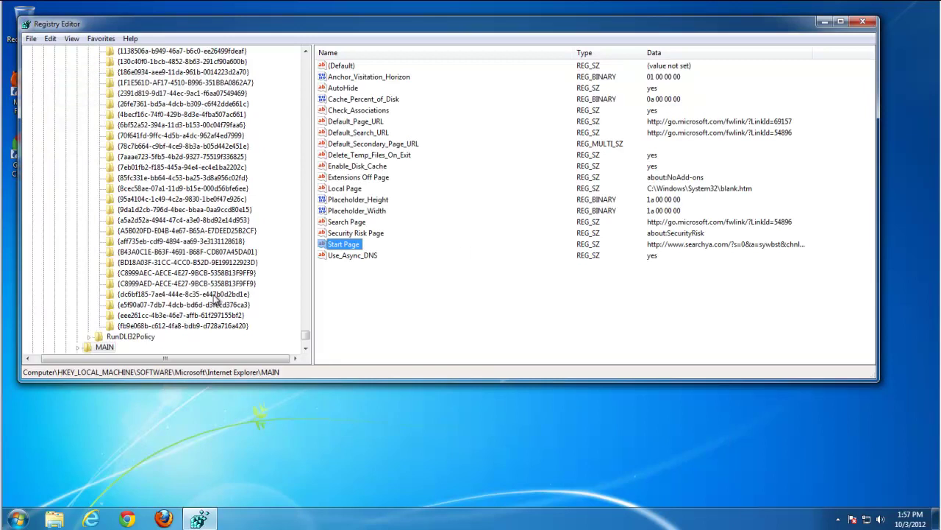
{"action": "double_click", "coordinate": [343, 247]}
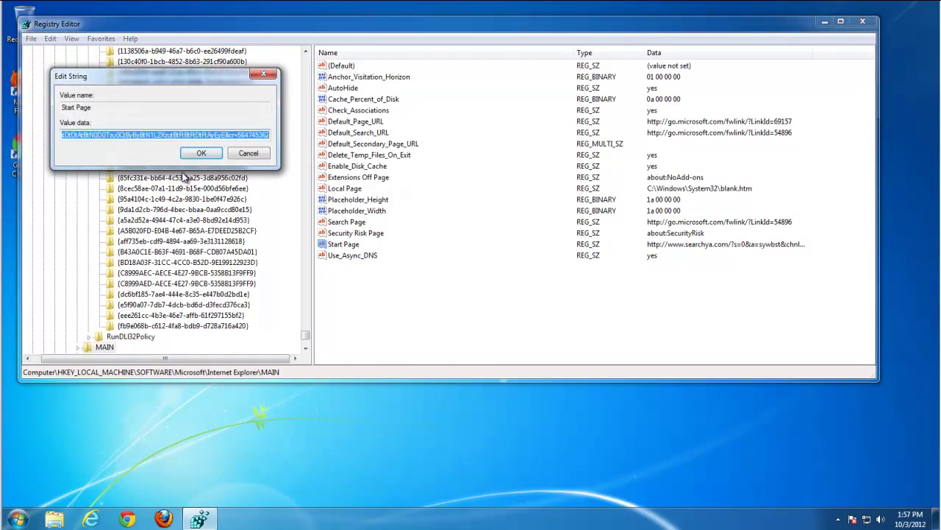
{"action": "left_click", "coordinate": [163, 135]}
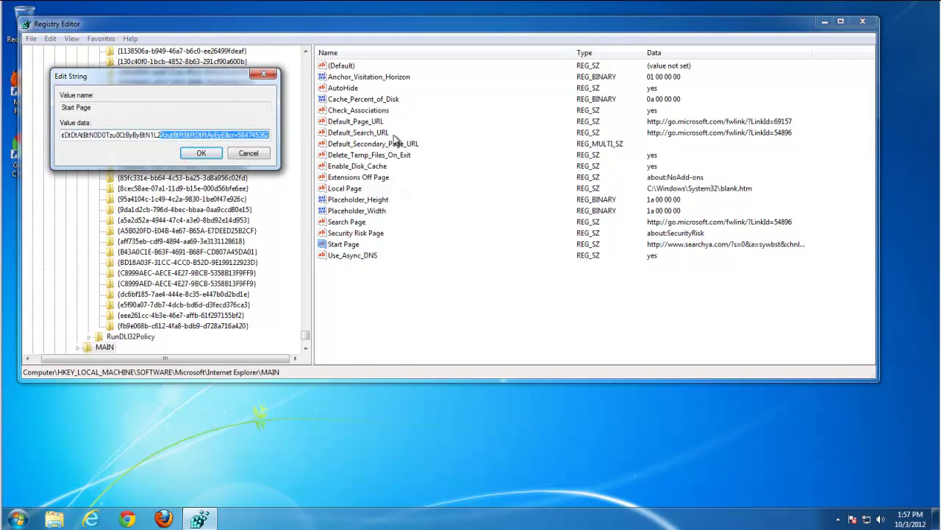
{"action": "key", "text": "Left"}
{"action": "key", "text": "Left"}
{"action": "key", "text": "Left"}
{"action": "key", "text": "Left"}
{"action": "key", "text": "Left"}
{"action": "key", "text": "Left"}
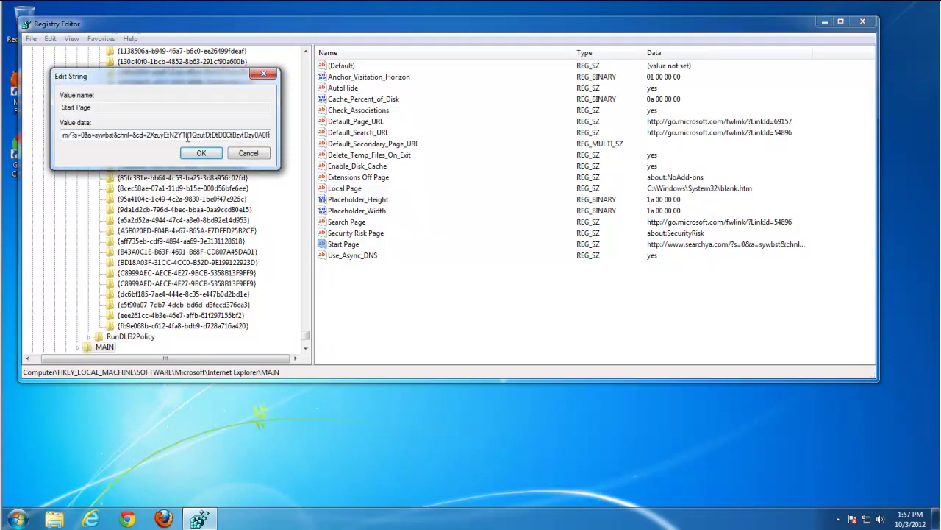
{"action": "key", "text": "Left"}
{"action": "key", "text": "Left"}
{"action": "key", "text": "Left"}
{"action": "key", "text": "Left"}
{"action": "key", "text": "Left"}
{"action": "key", "text": "Left"}
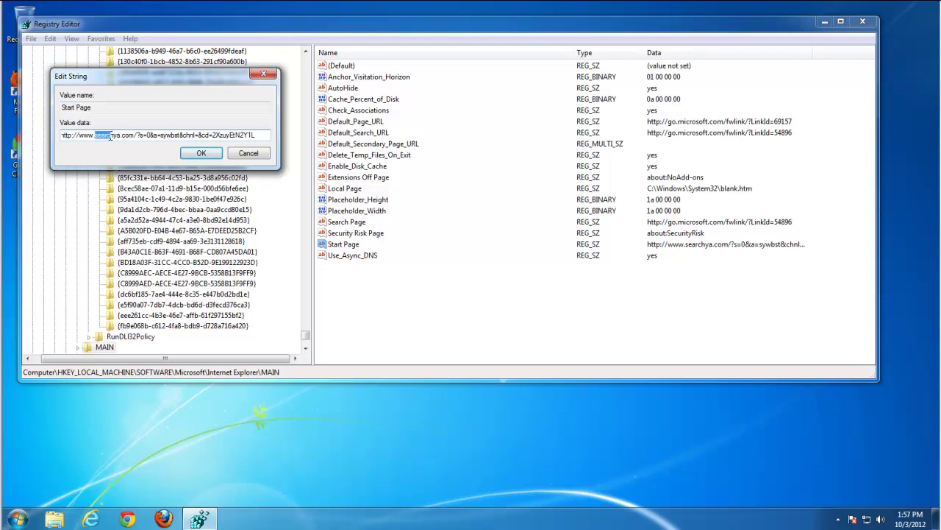
{"action": "type", "text": "g"}
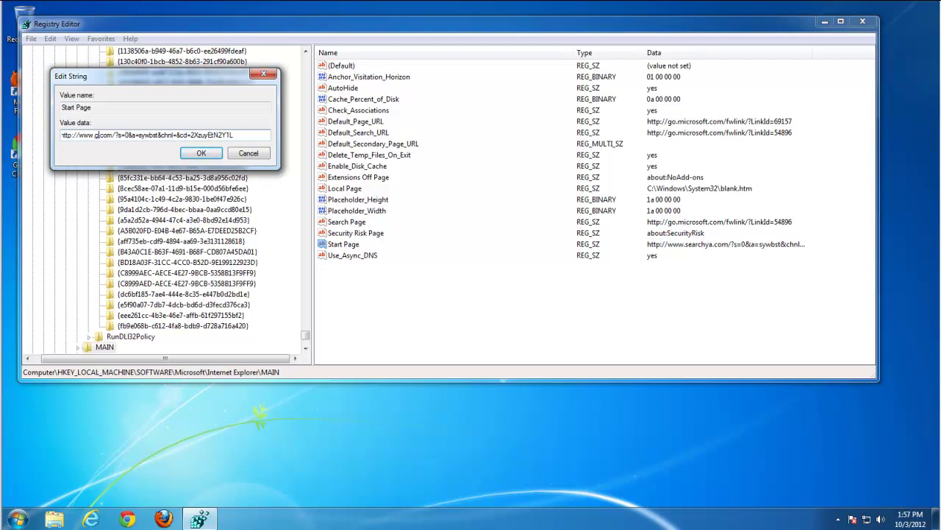
{"action": "type", "text": "oogle"}
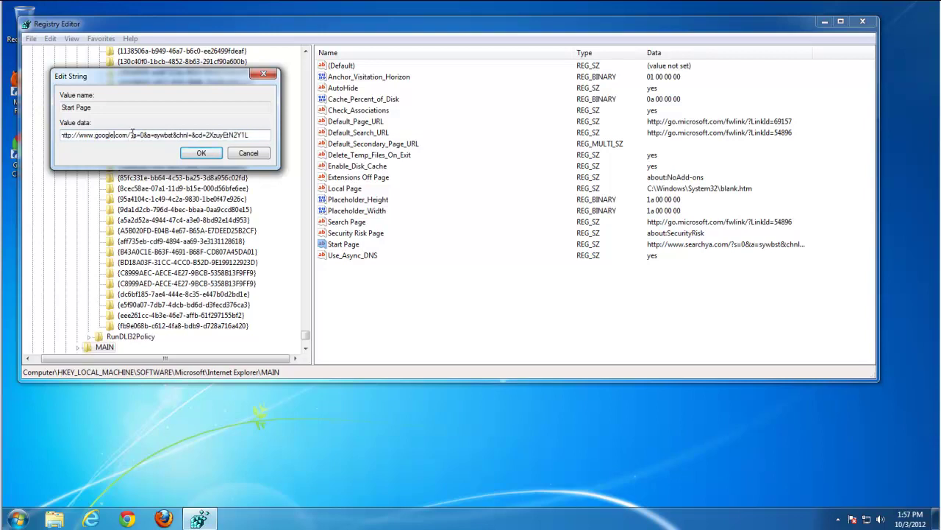
{"action": "left_click_drag", "start_coordinate": [132, 135], "coordinate": [262, 141]}
{"action": "key", "text": "Delete"}
{"action": "left_click", "coordinate": [200, 153]}
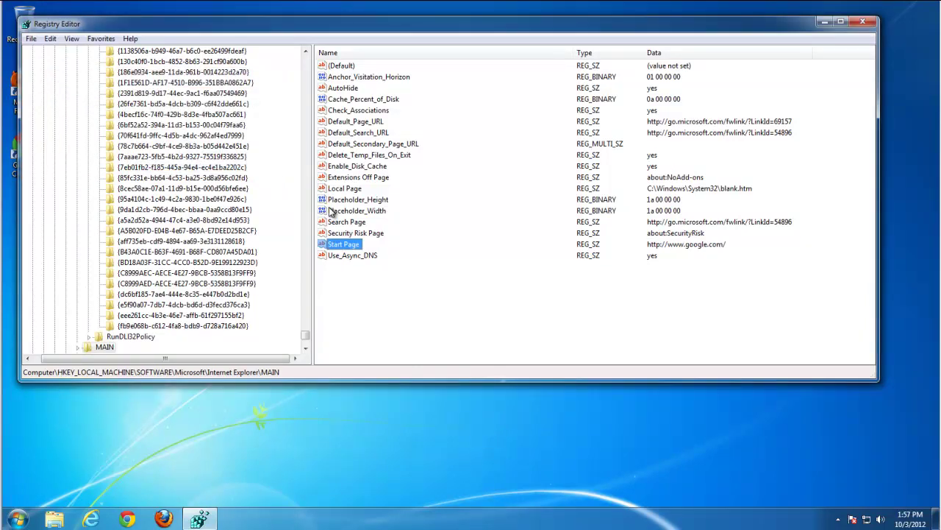
{"action": "key", "text": "F3"}
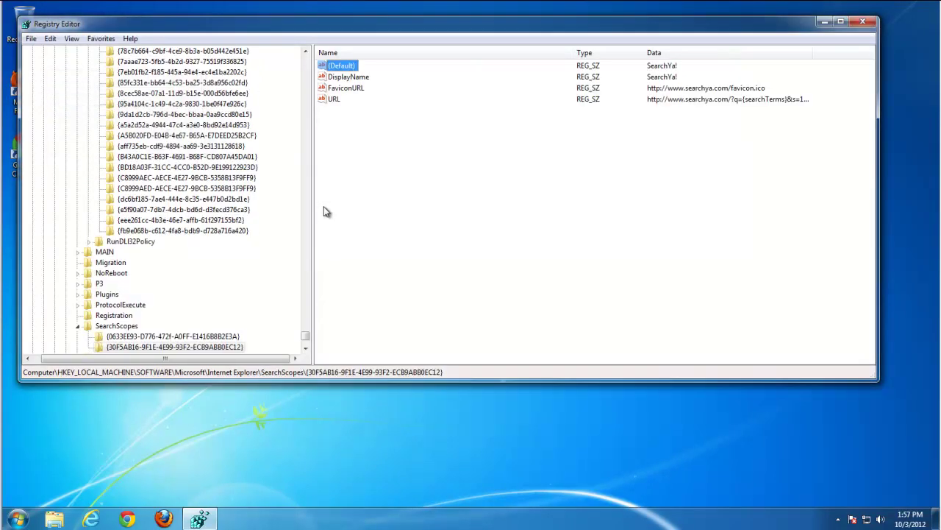
Step: Delete the SearchYa search scope key and the searchyasetup_RASAPI32 tracing key
{"action": "left_click", "coordinate": [126, 348]}
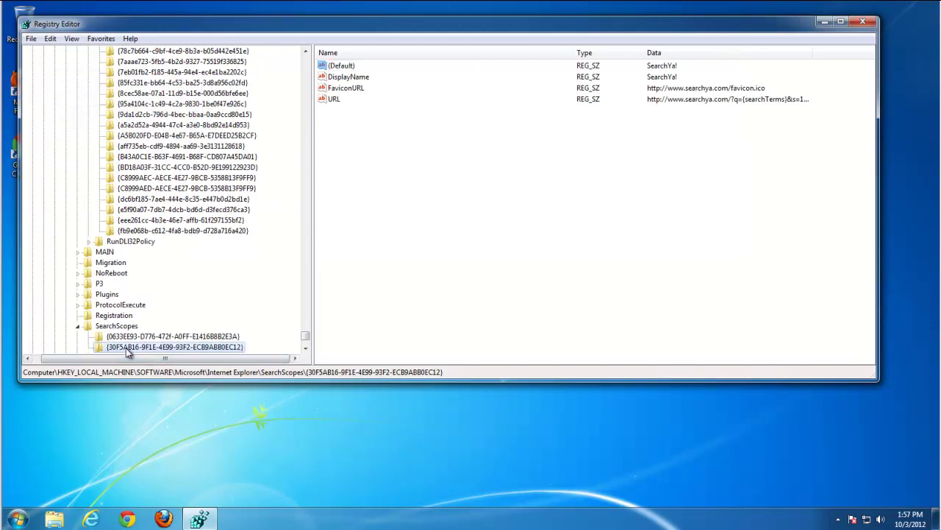
{"action": "key", "text": "Delete"}
{"action": "key", "text": "Return"}
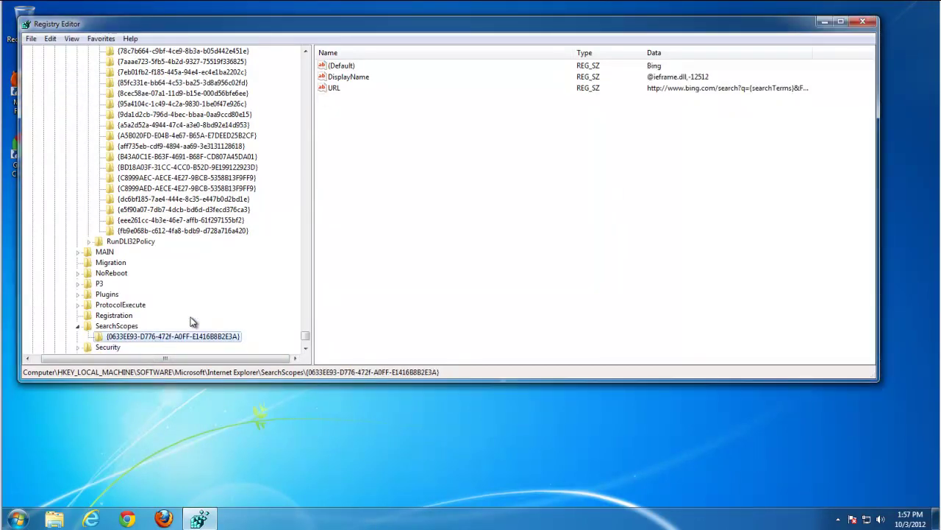
{"action": "key", "text": "F3"}
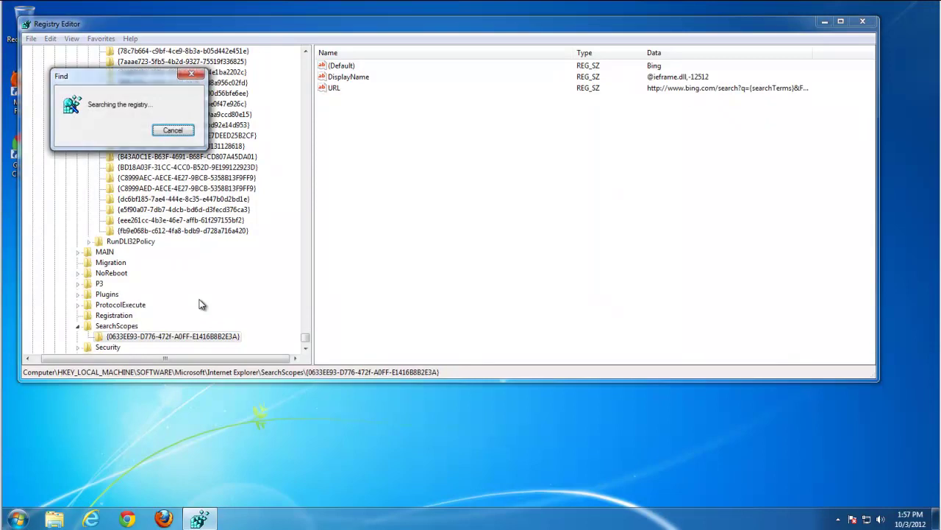
{"action": "key", "text": "Delete"}
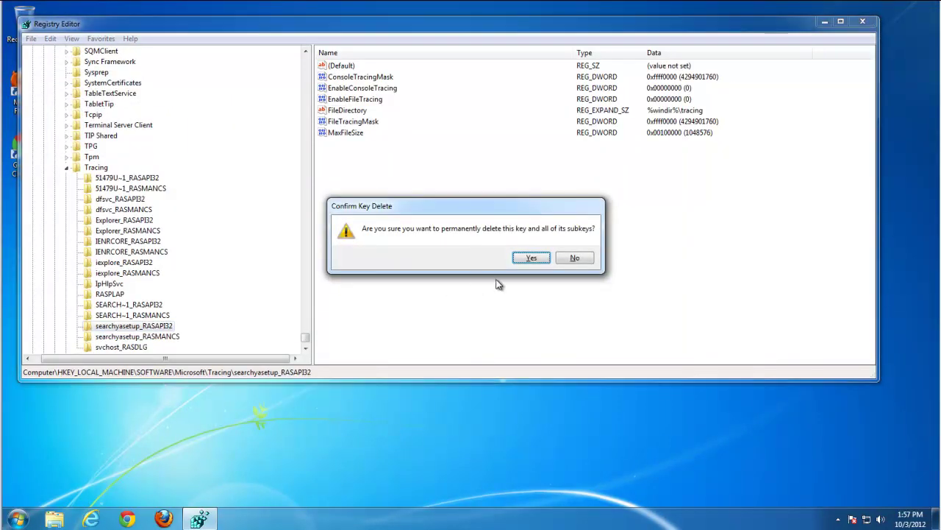
{"action": "left_click", "coordinate": [528, 259]}
Step: Delete the searchyasetup_RASMANCS tracing key and dismiss the search-finished message
{"action": "key", "text": "Delete"}
{"action": "key", "text": "Return"}
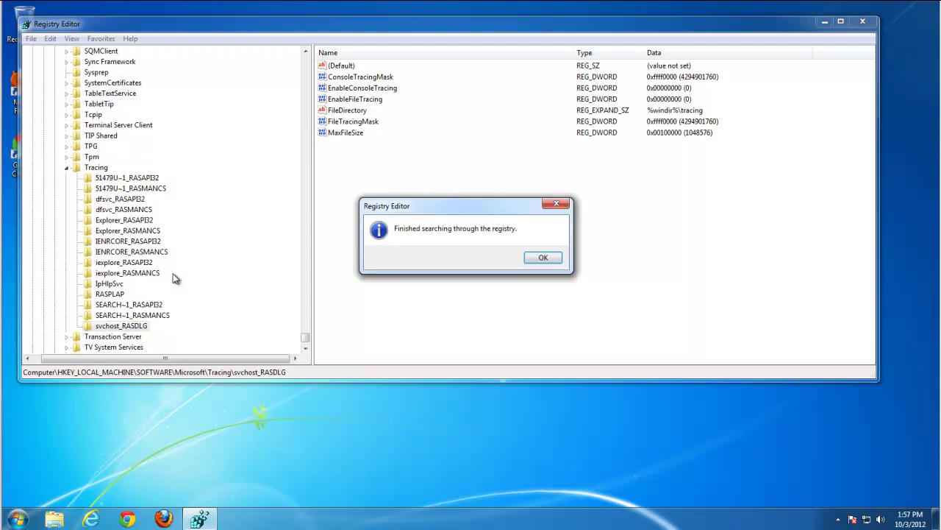
{"action": "left_click", "coordinate": [542, 258]}
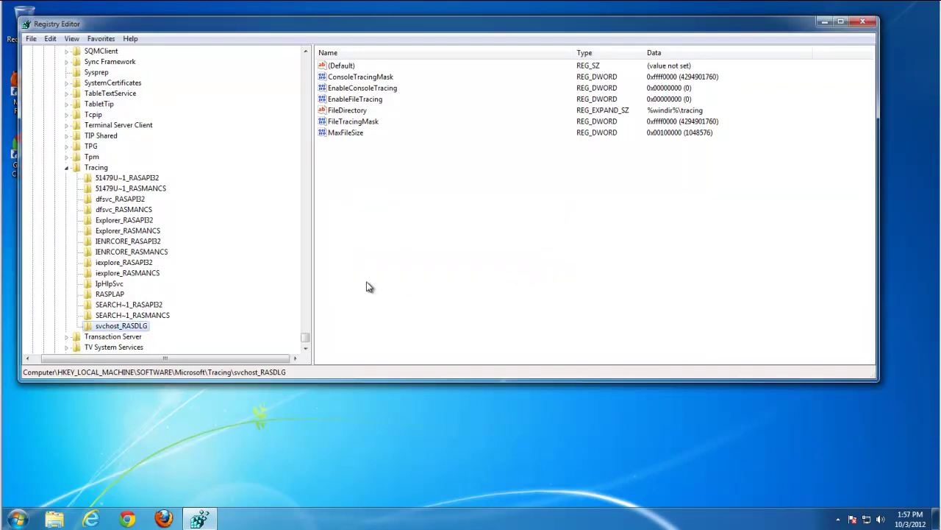
{"action": "left_click", "coordinate": [307, 349]}
{"action": "left_click", "coordinate": [307, 350]}
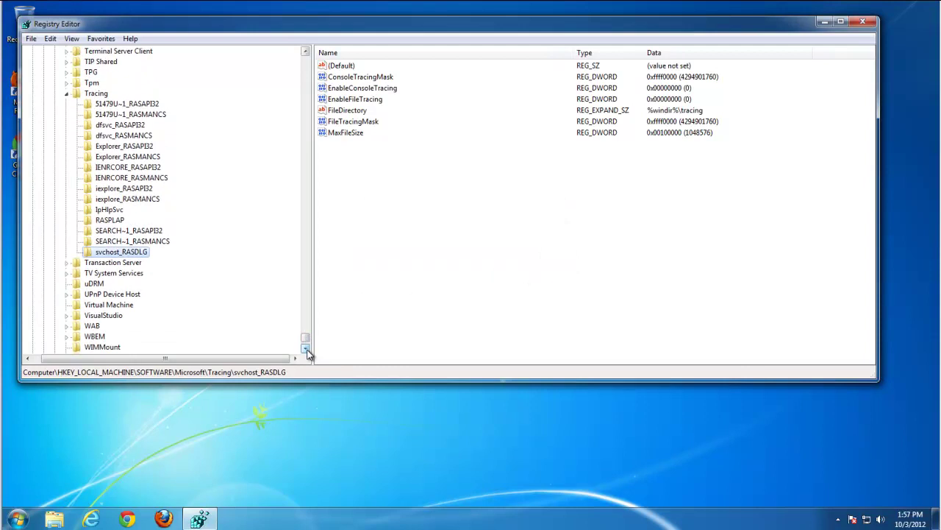
{"action": "left_click", "coordinate": [307, 349]}
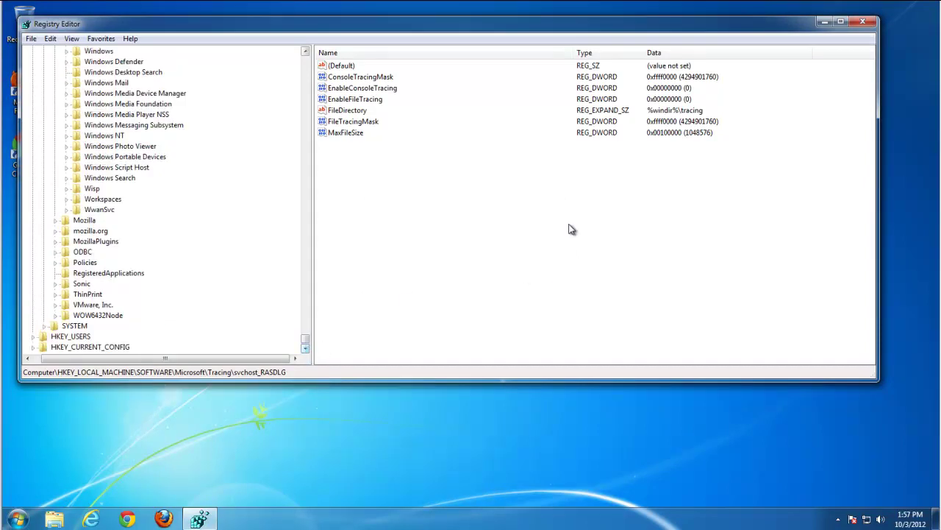
Step: Close Registry Editor and list all 'searchya' files via Start menu search
{"action": "left_click", "coordinate": [858, 26]}
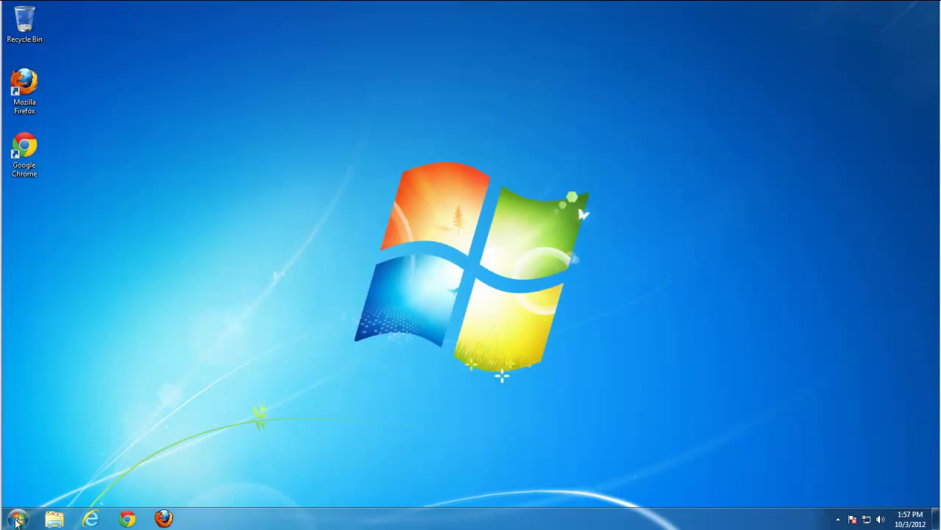
{"action": "left_click", "coordinate": [21, 518]}
{"action": "type", "text": "sear"}
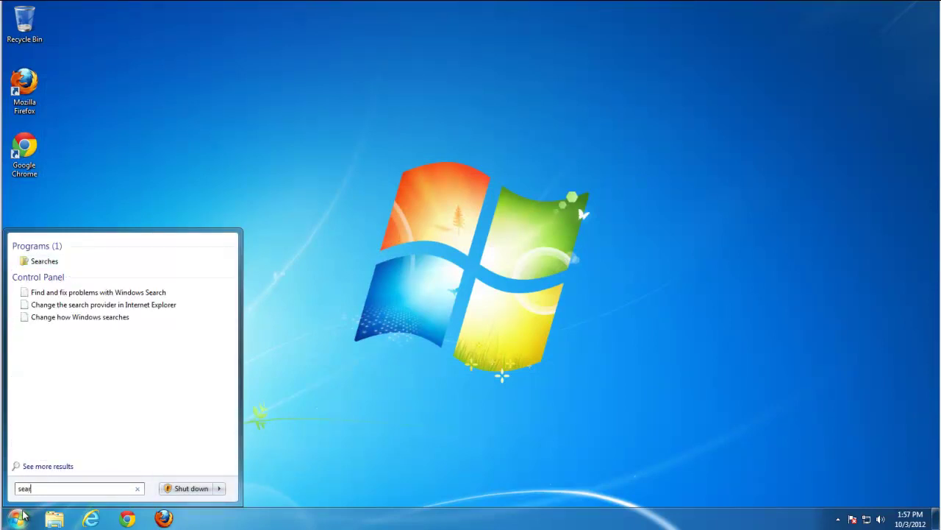
{"action": "type", "text": "chya"}
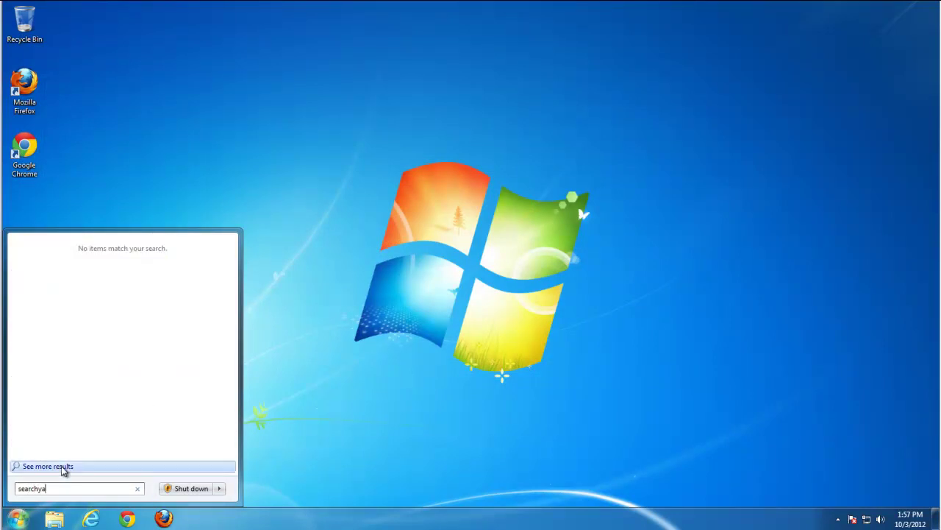
{"action": "left_click", "coordinate": [47, 467]}
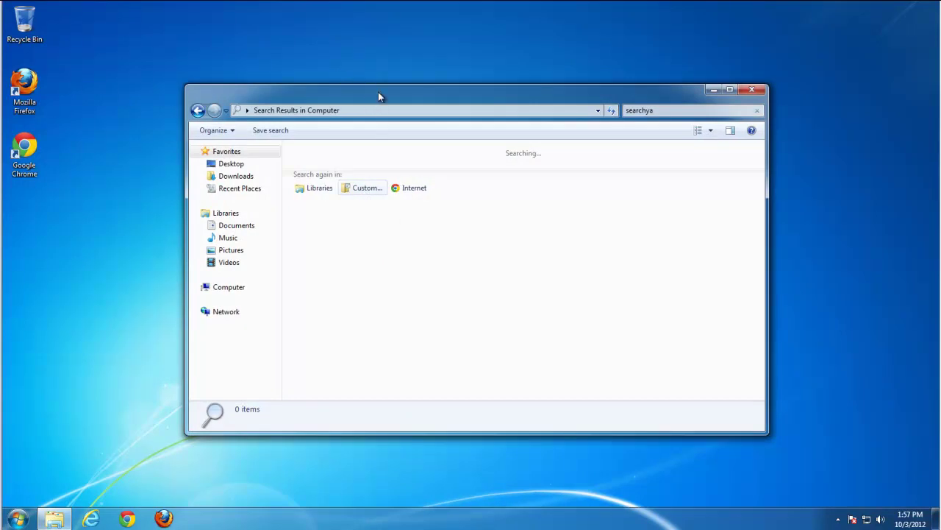
{"action": "left_click_drag", "start_coordinate": [378, 92], "coordinate": [344, 62]}
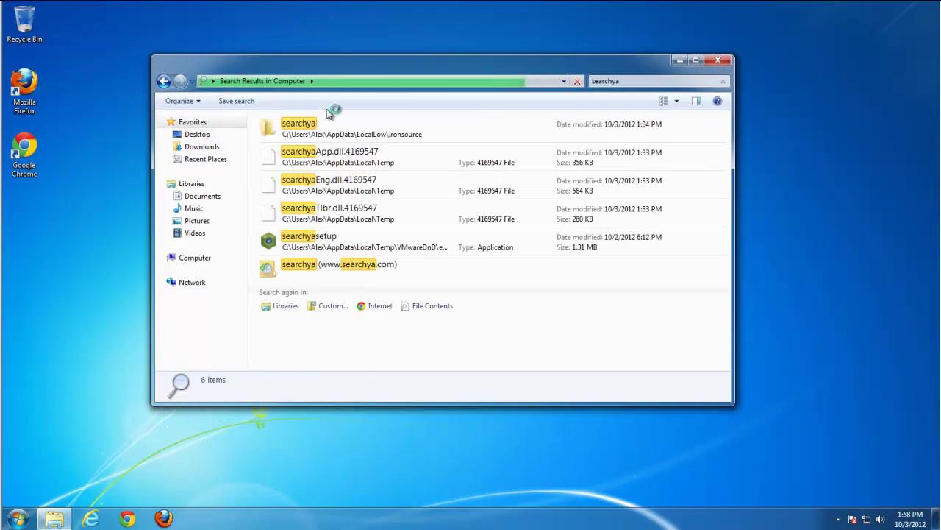
Step: Delete the searchya folder plus searchyaApp.dll, searchyaEng.dll and searchyaTlbr.dll
{"action": "left_click", "coordinate": [294, 132]}
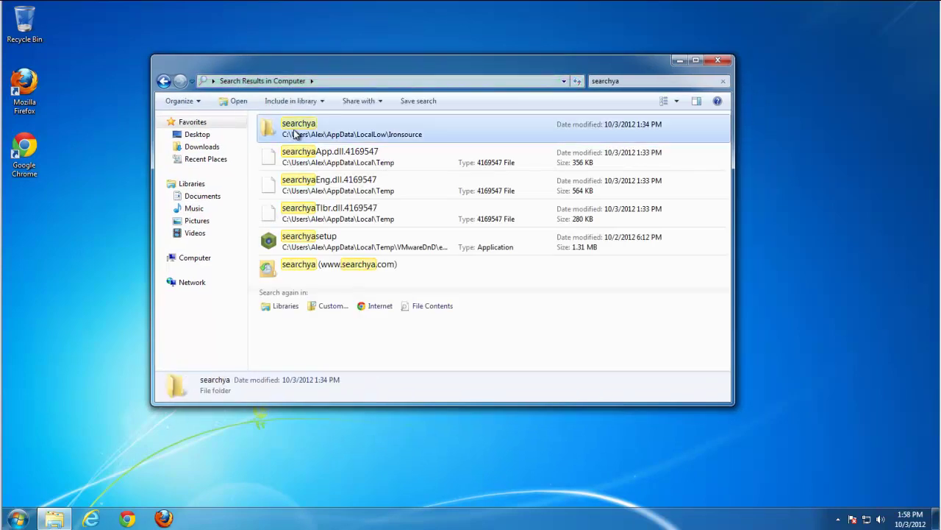
{"action": "key", "text": "Delete"}
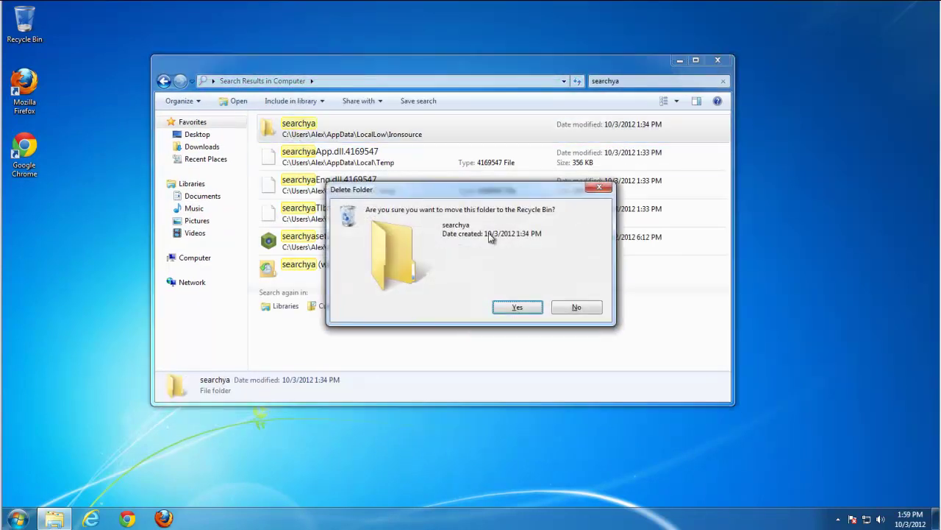
{"action": "left_click", "coordinate": [515, 307]}
{"action": "left_click", "coordinate": [333, 132]}
{"action": "key", "text": "Delete"}
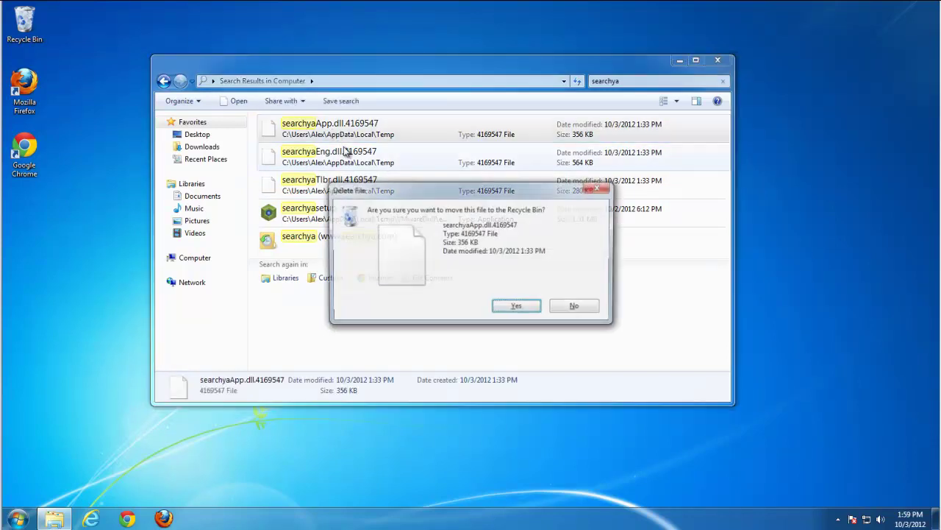
{"action": "key", "text": "Return"}
{"action": "left_click", "coordinate": [305, 135]}
{"action": "key", "text": "Delete"}
{"action": "key", "text": "Return"}
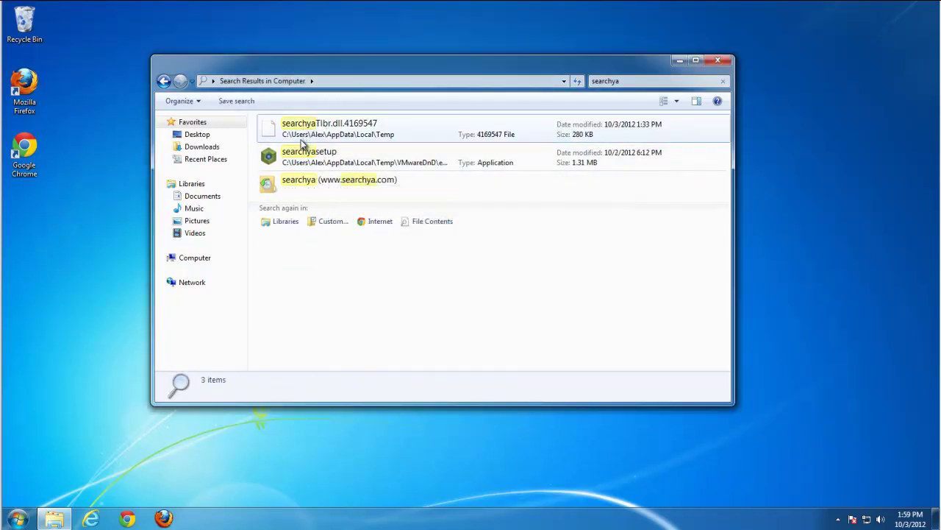
{"action": "left_click", "coordinate": [300, 141]}
{"action": "key", "text": "Delete"}
{"action": "key", "text": "Return"}
Step: Delete searchyasetup, then open the searchya link's history entry and go up to the Today folder
{"action": "left_click", "coordinate": [298, 138]}
{"action": "key", "text": "Delete"}
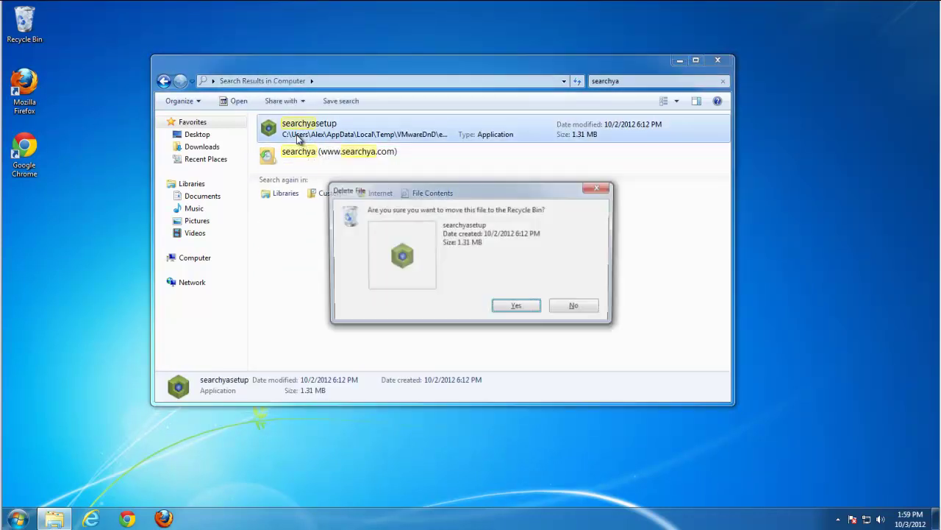
{"action": "key", "text": "Return"}
{"action": "left_click", "coordinate": [300, 128]}
{"action": "key", "text": "Delete"}
{"action": "key", "text": "Return"}
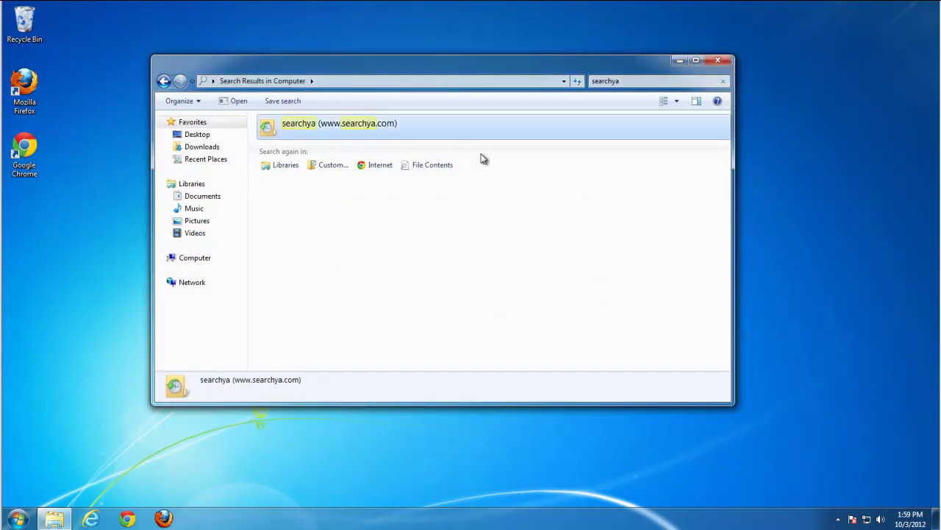
{"action": "right_click", "coordinate": [343, 139]}
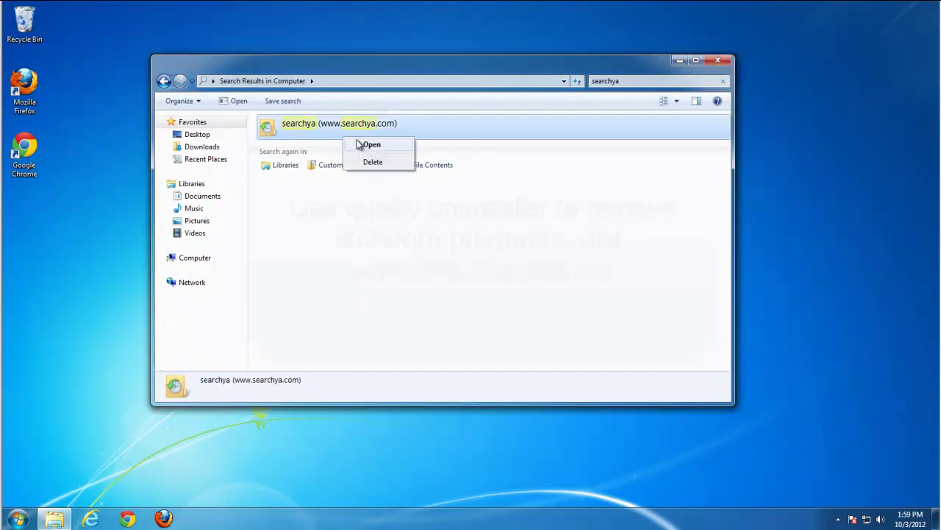
{"action": "left_click", "coordinate": [370, 144]}
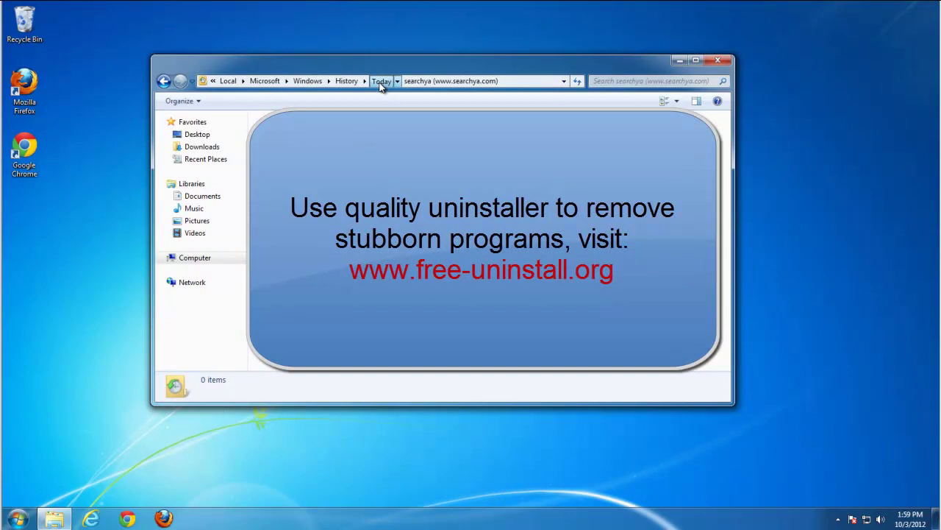
{"action": "left_click", "coordinate": [381, 81]}
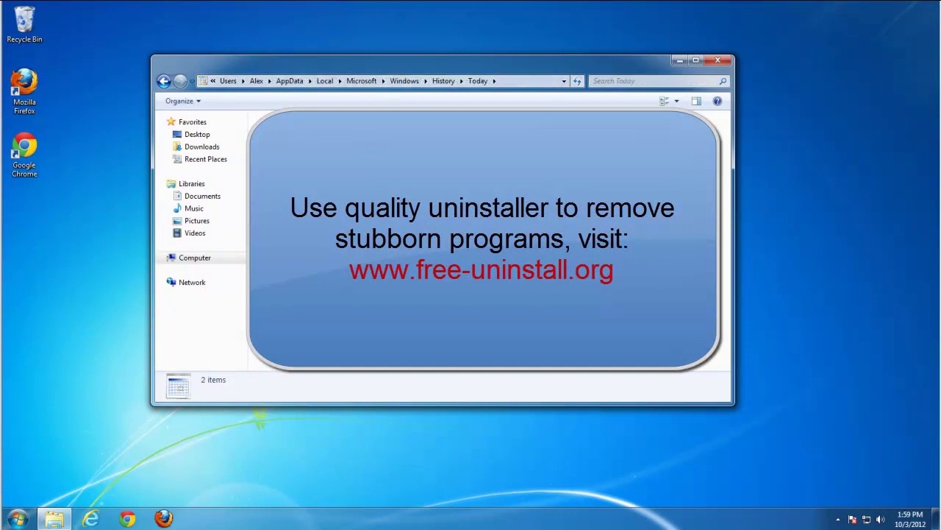